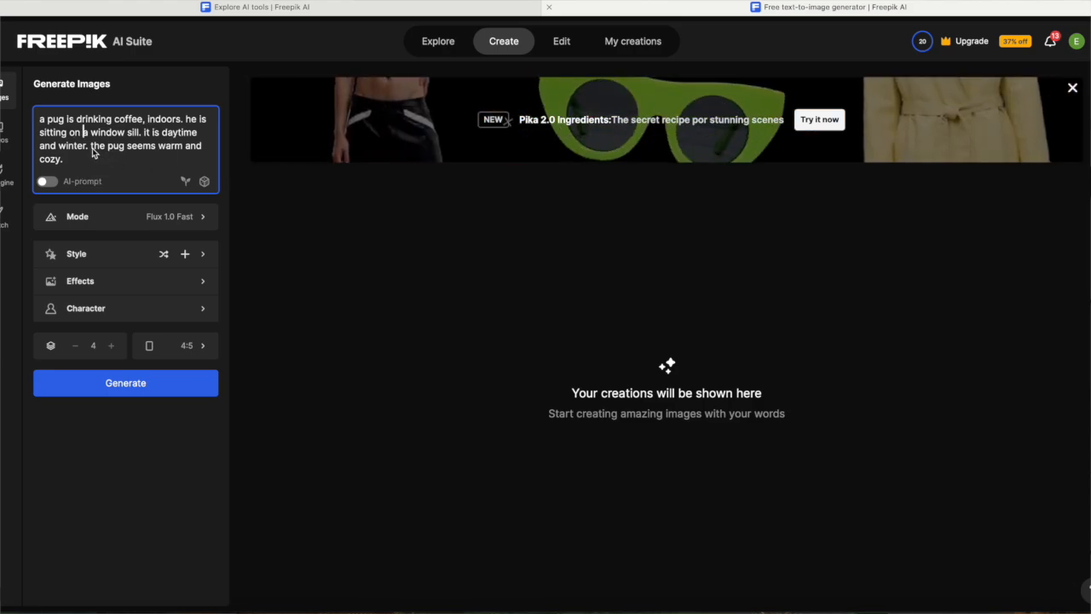
# - Insert the sentence "it is snowing outside." into the image prompt before "the pug seems warm and cozy"
pyautogui.click(136, 140)
pyautogui.write('it is cold out')
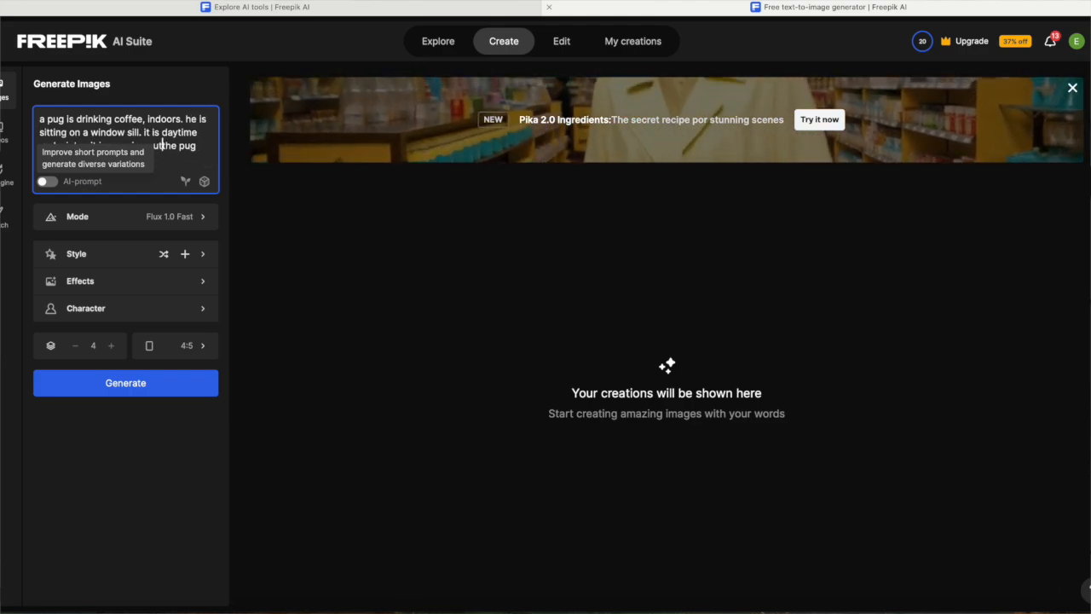
pyautogui.write('side.')
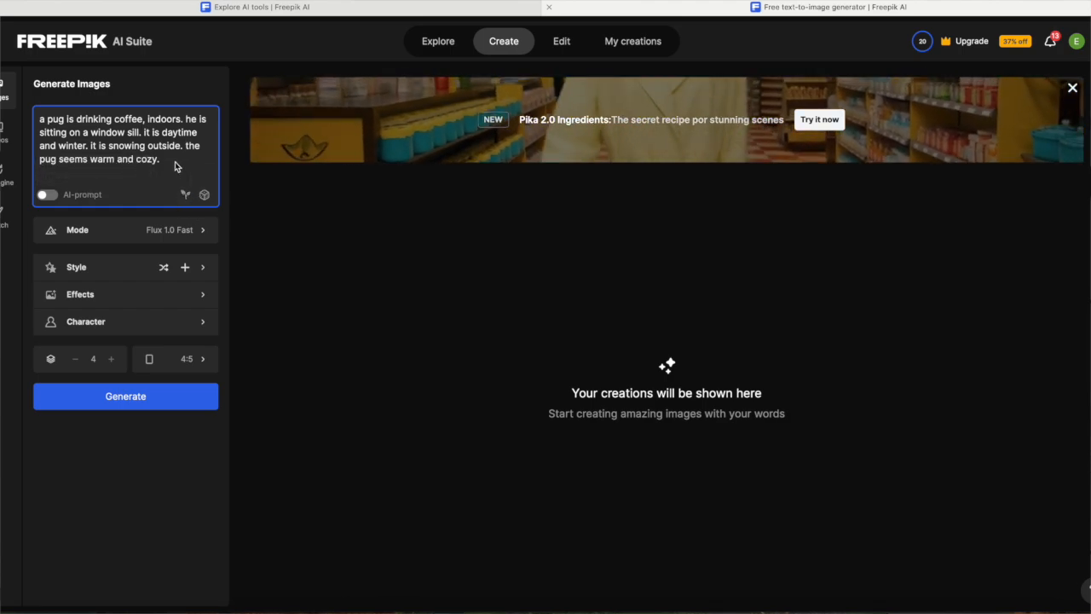
# - Add "the pug is wonderous" to the end of the image prompt
pyautogui.write(' the pug is')
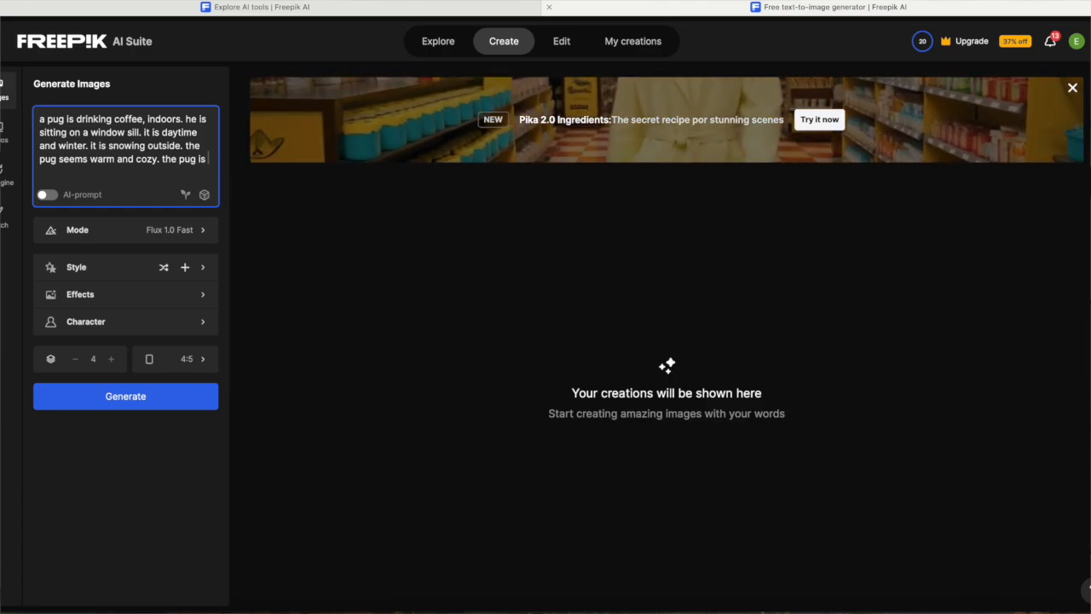
pyautogui.write(' won')
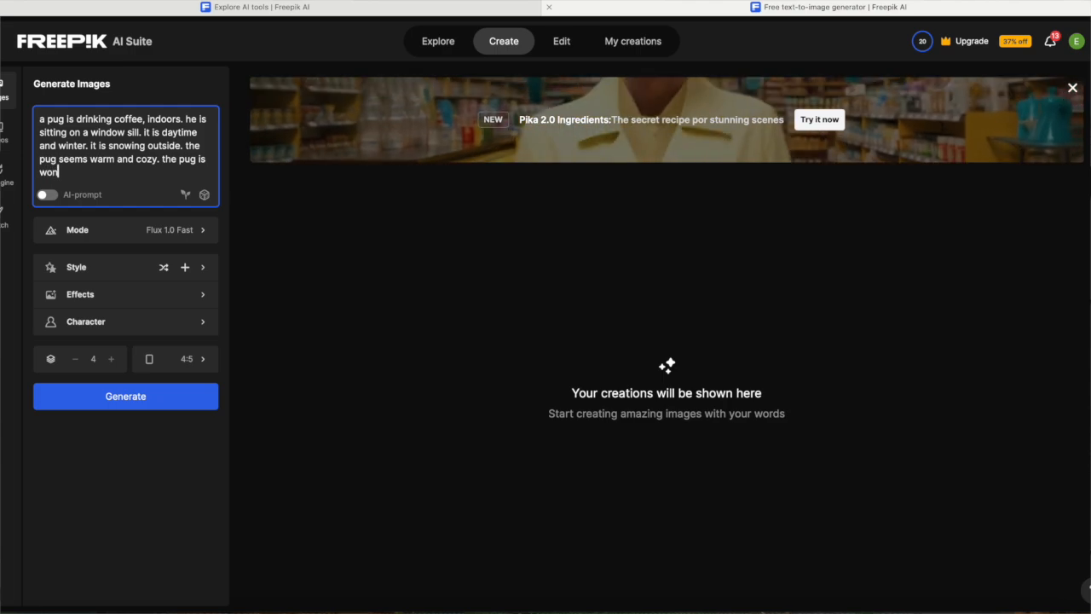
pyautogui.write('derou')
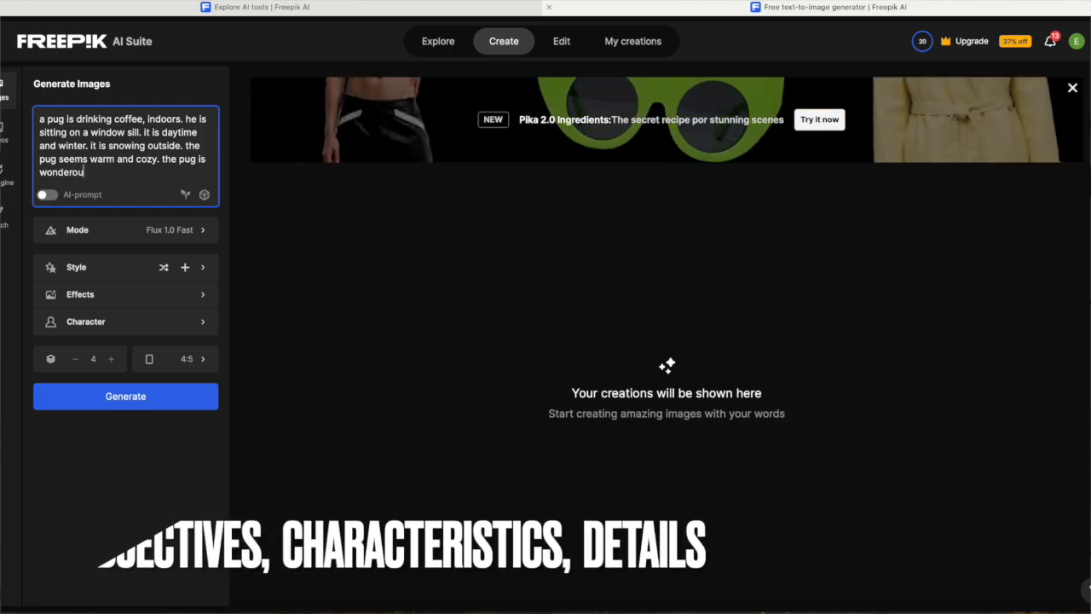
pyautogui.write('s an')
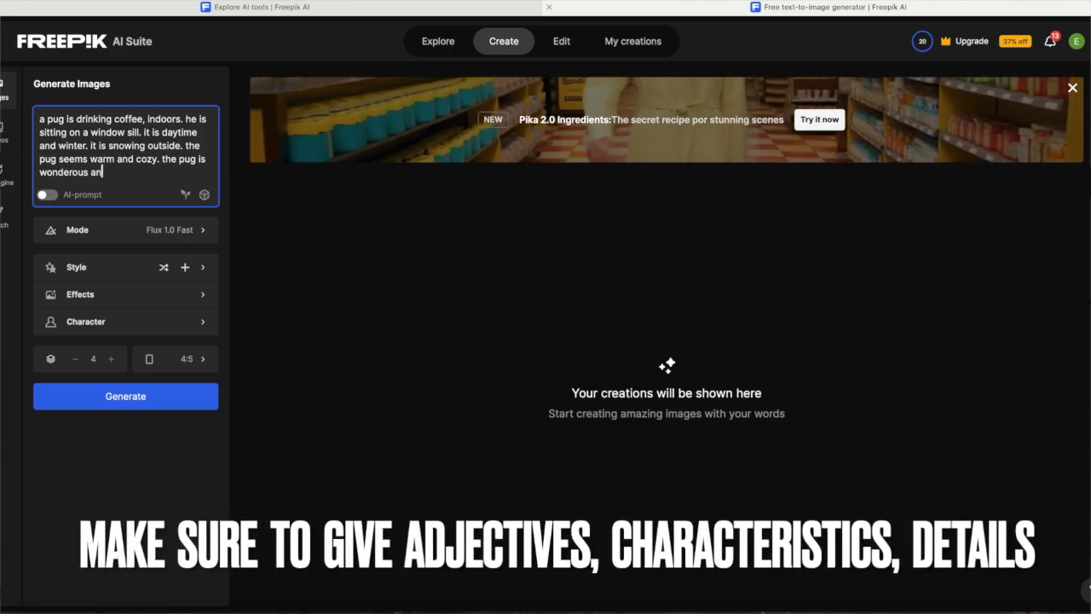
pyautogui.write('d')
pyautogui.press('BackSpace')
pyautogui.press('BackSpace')
pyautogui.press('BackSpace')
pyautogui.press('BackSpace')
# - Continue the prompt with ". the style is modern in a warm colour pallete"
pyautogui.write('. the style ')
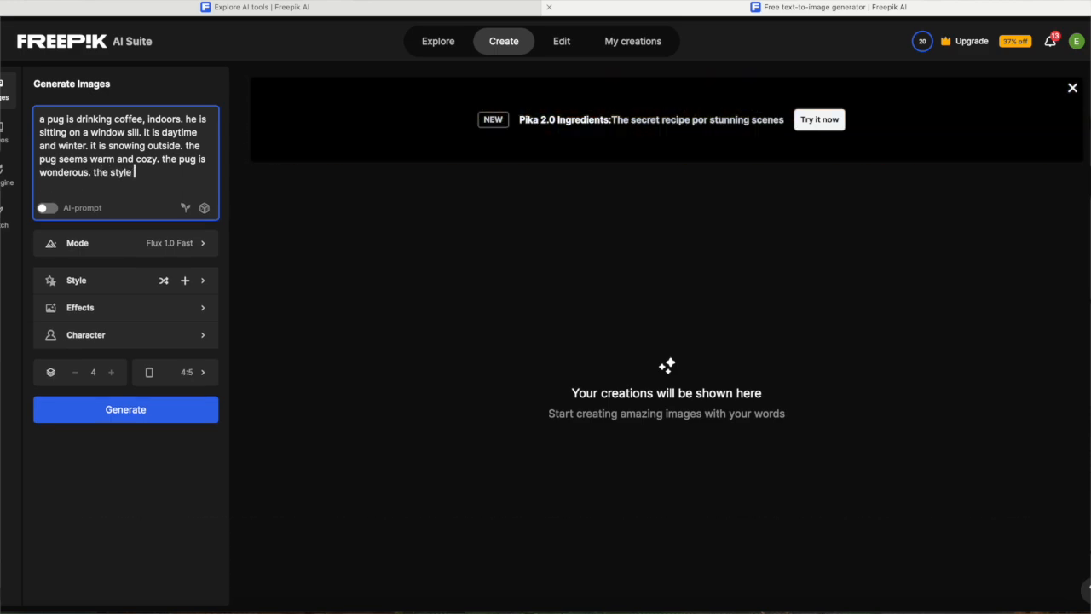
pyautogui.write('is modern in a wa')
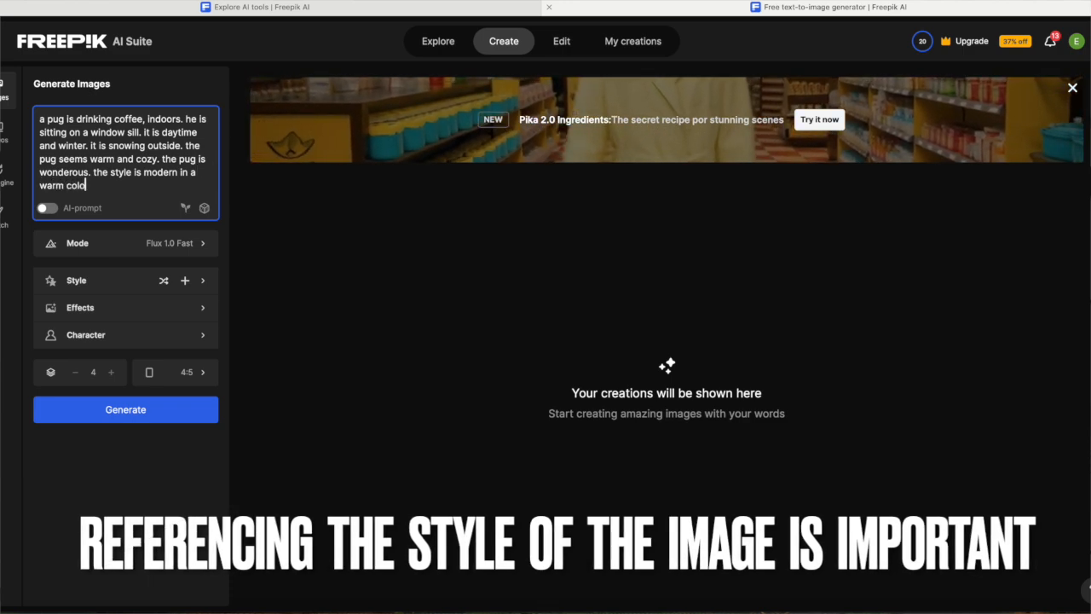
pyautogui.write('rm colour pallete')
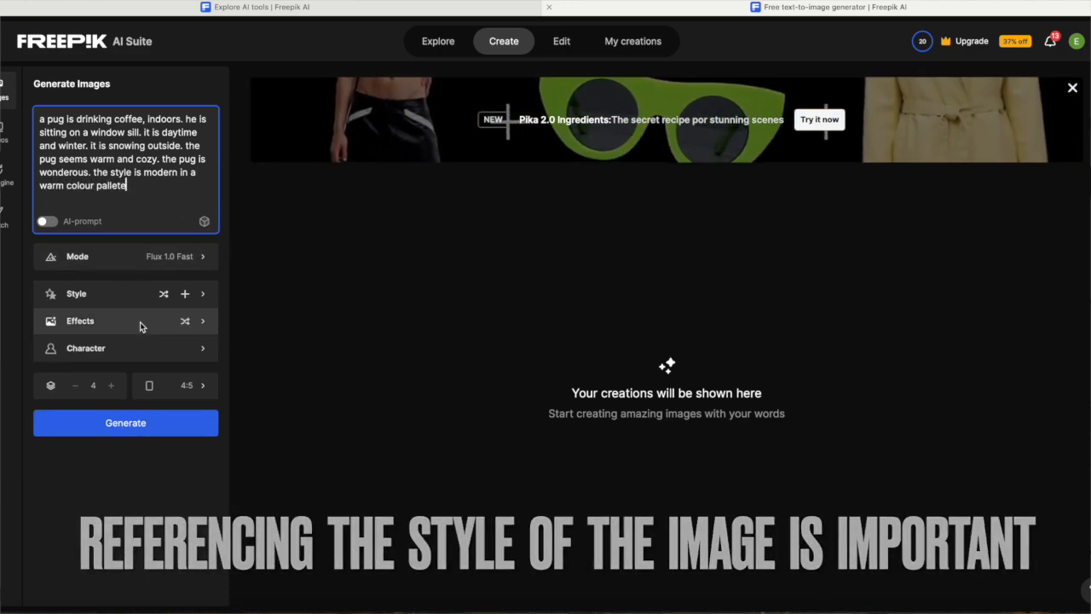
# - Apply the #comic style to the image generation
pyautogui.click(134, 259)
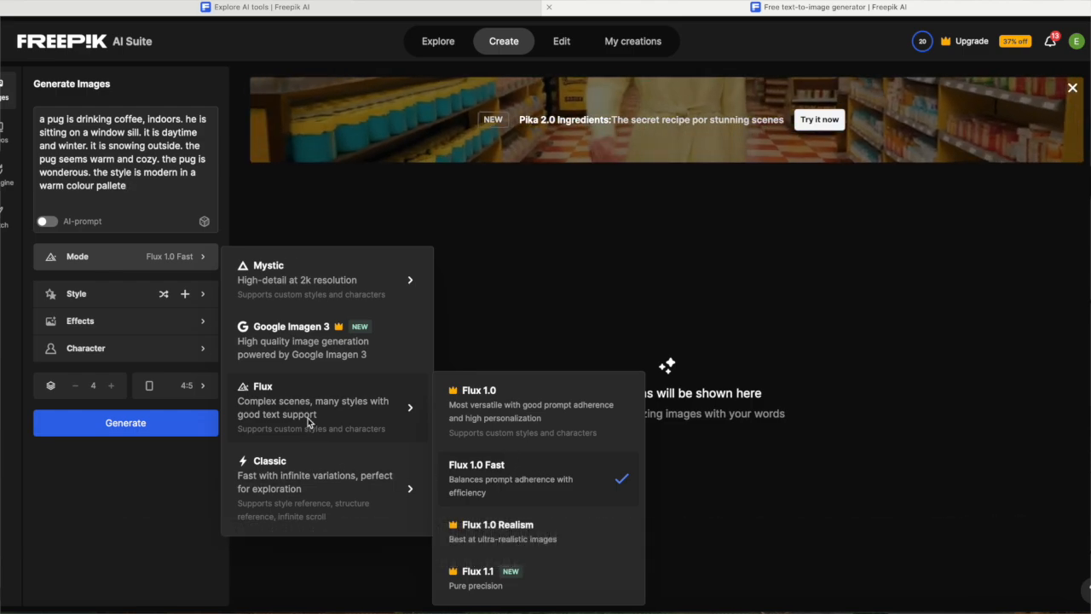
pyautogui.click(124, 294)
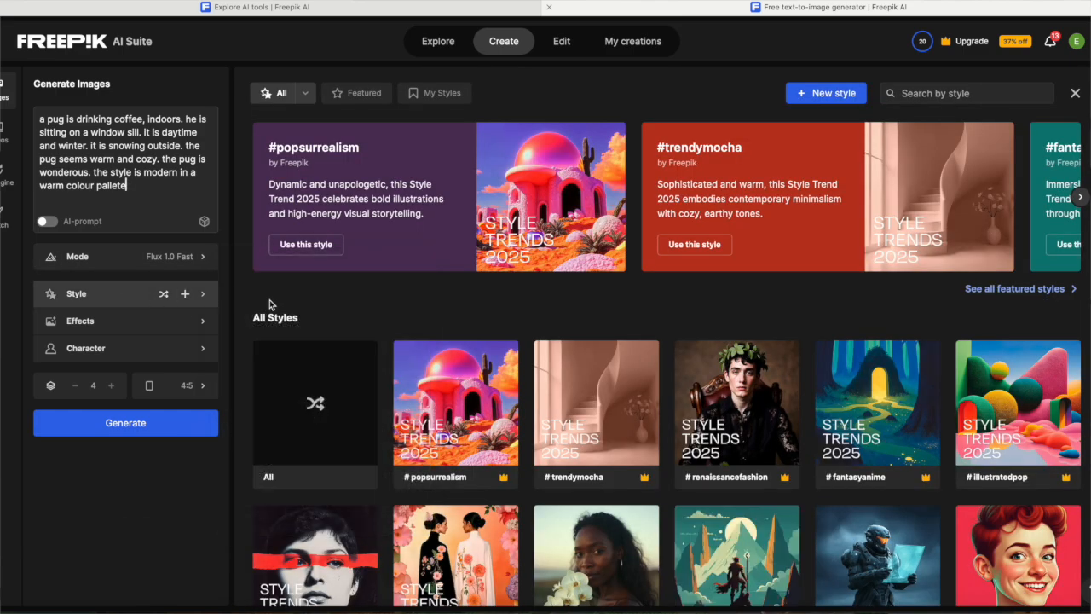
pyautogui.scroll(-7, 423, 389)
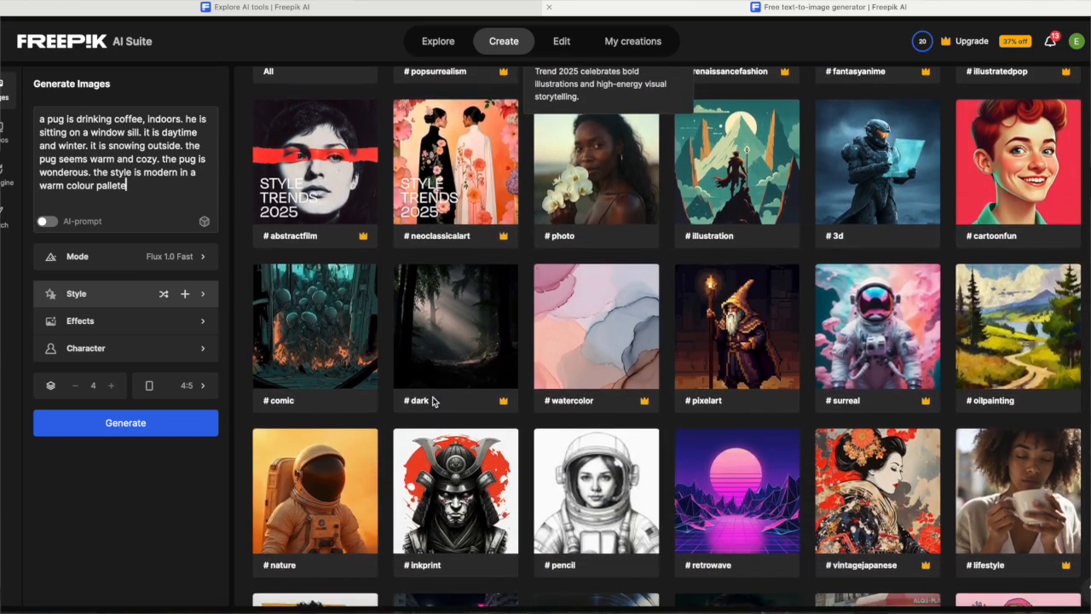
pyautogui.scroll(-6, 432, 400)
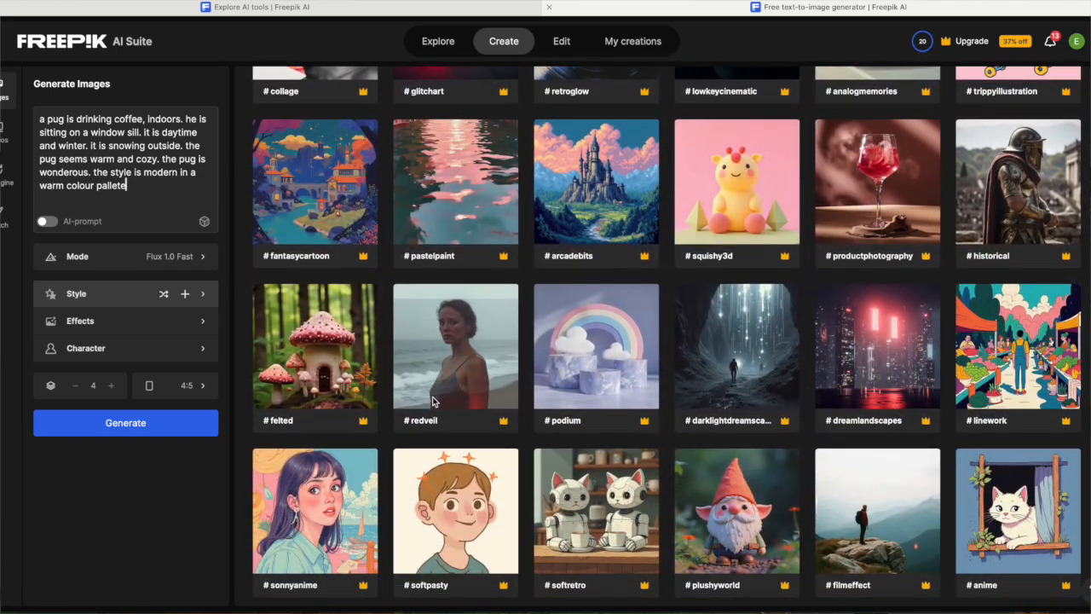
pyautogui.scroll(-1, 432, 400)
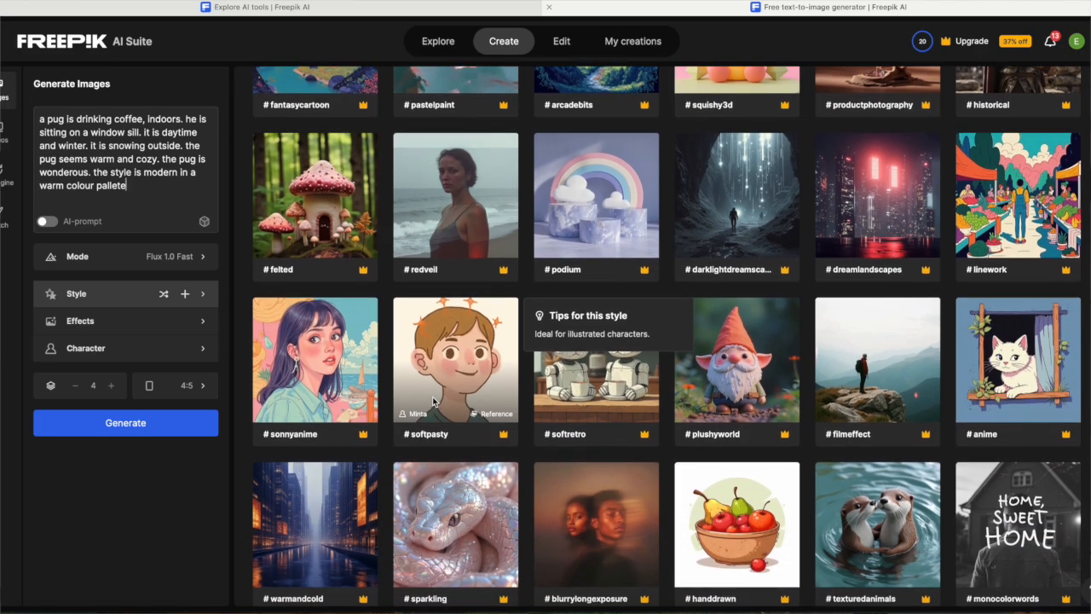
pyautogui.scroll(4, 432, 401)
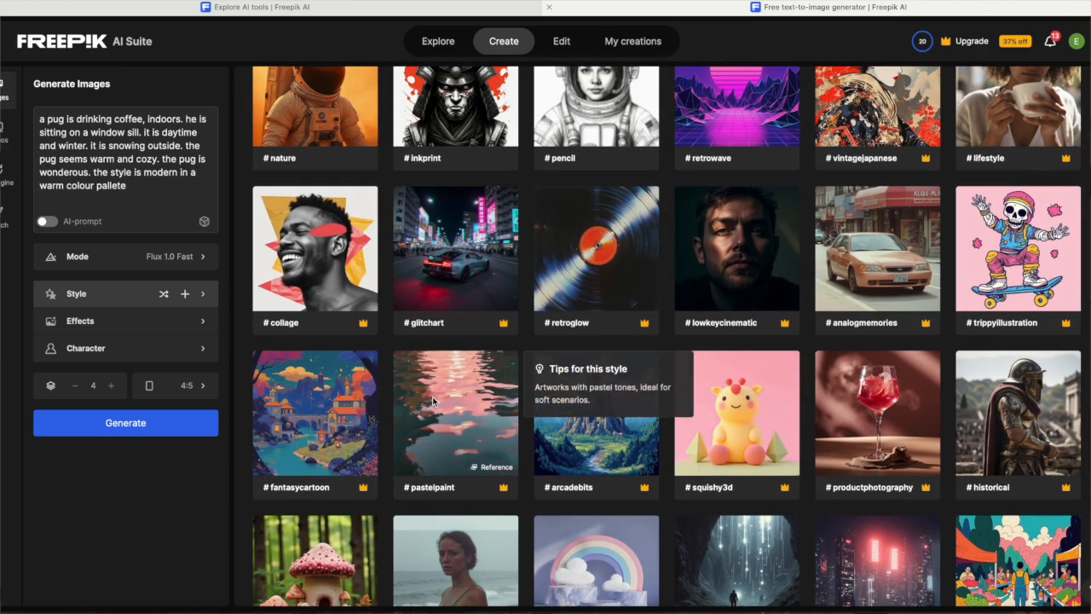
pyautogui.scroll(2, 454, 327)
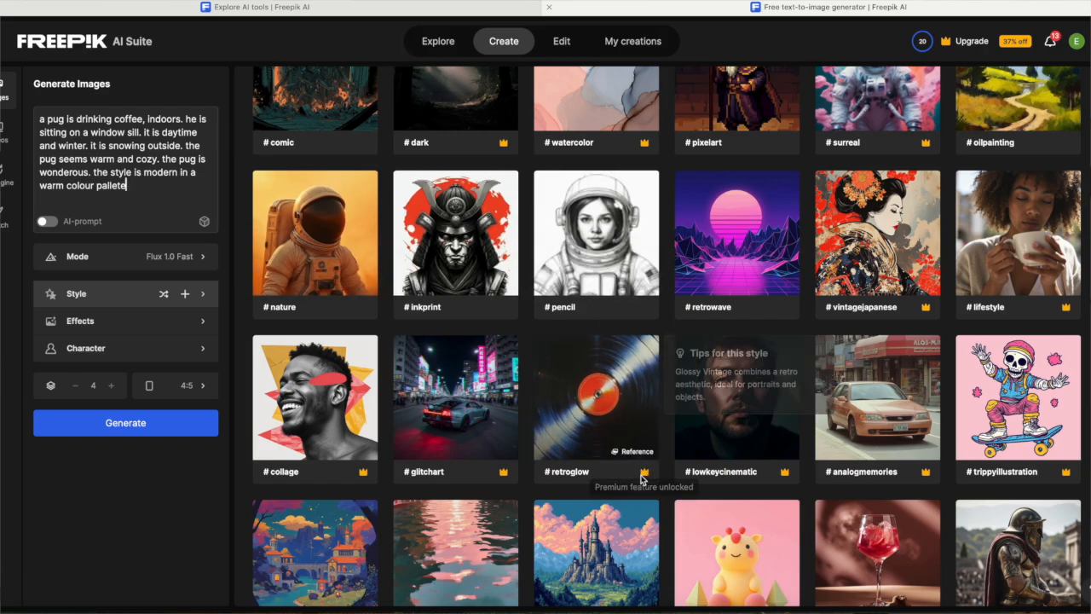
pyautogui.scroll(4, 671, 225)
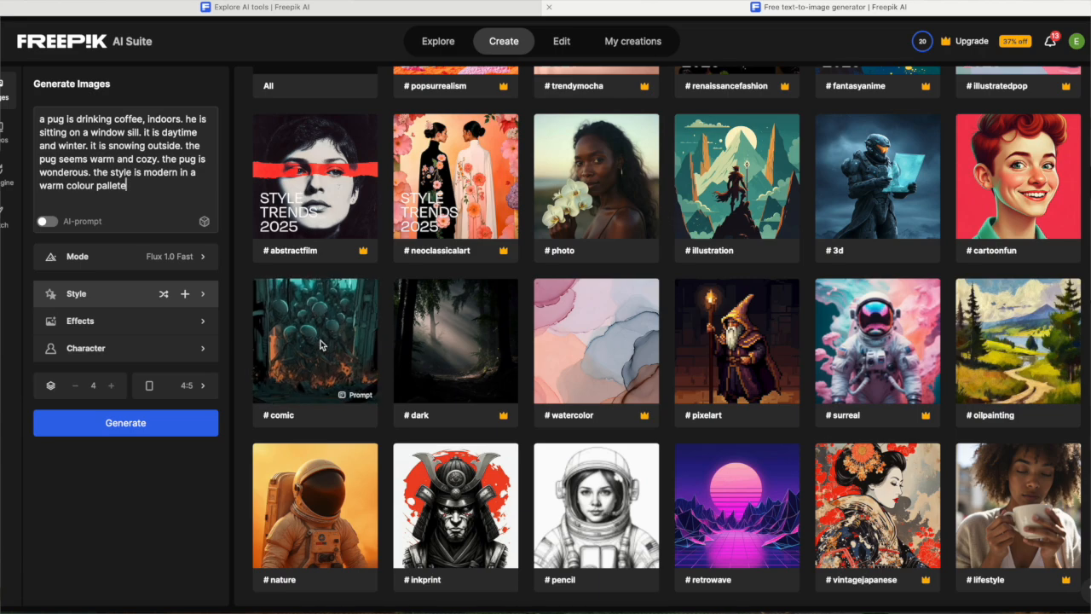
pyautogui.click(321, 345)
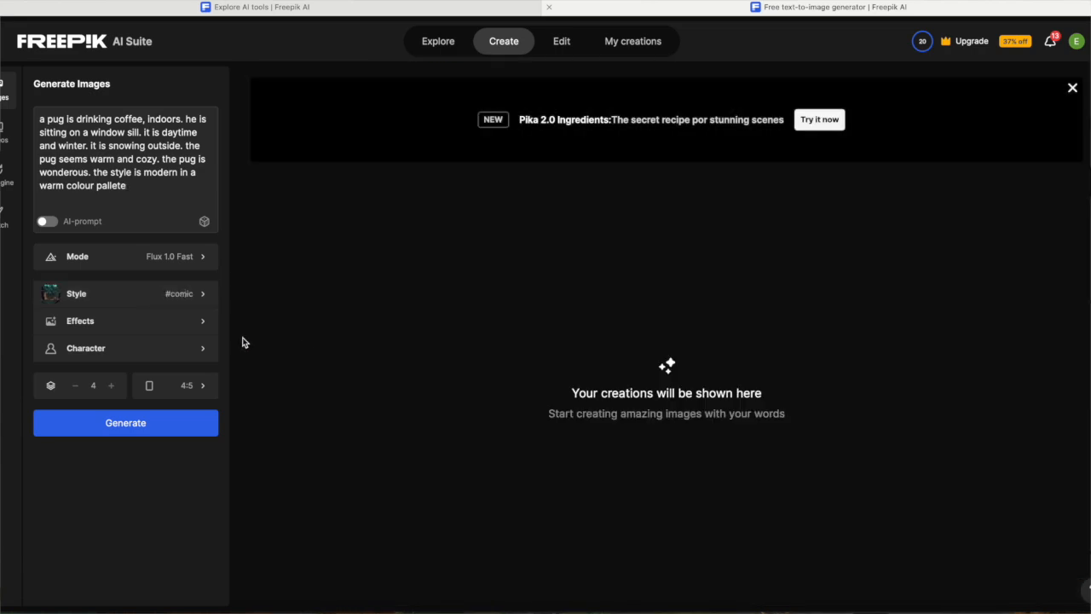
pyautogui.click(137, 293)
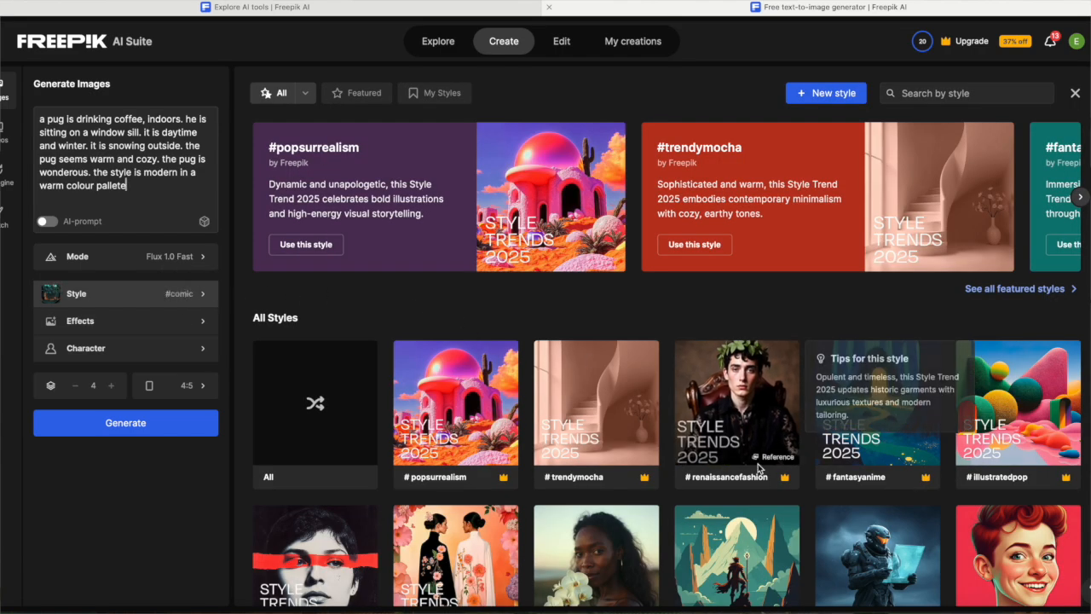
pyautogui.scroll(-3, 758, 463)
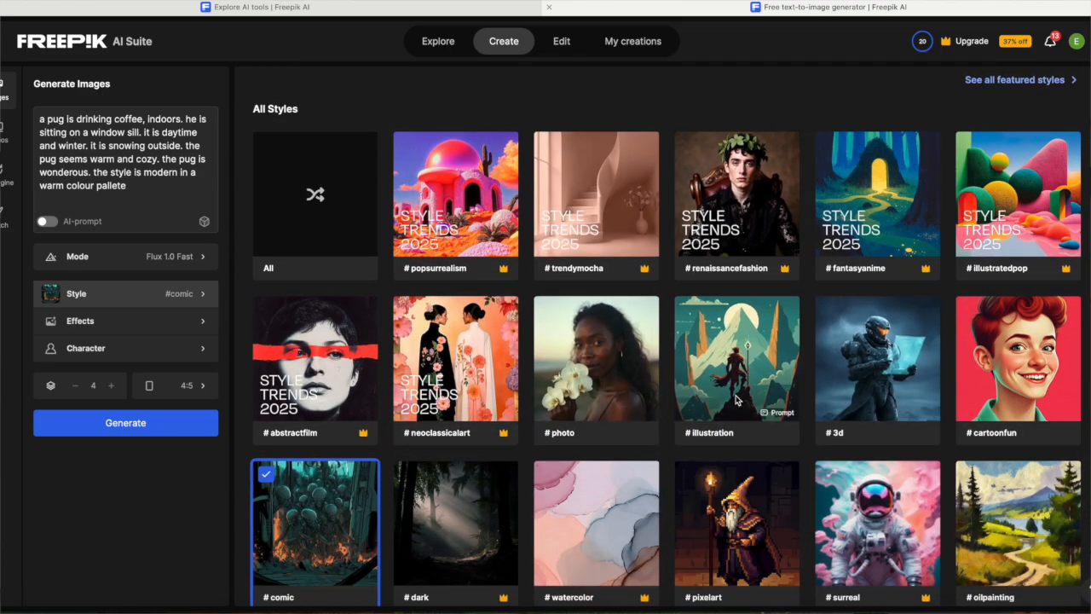
pyautogui.scroll(-20, 736, 399)
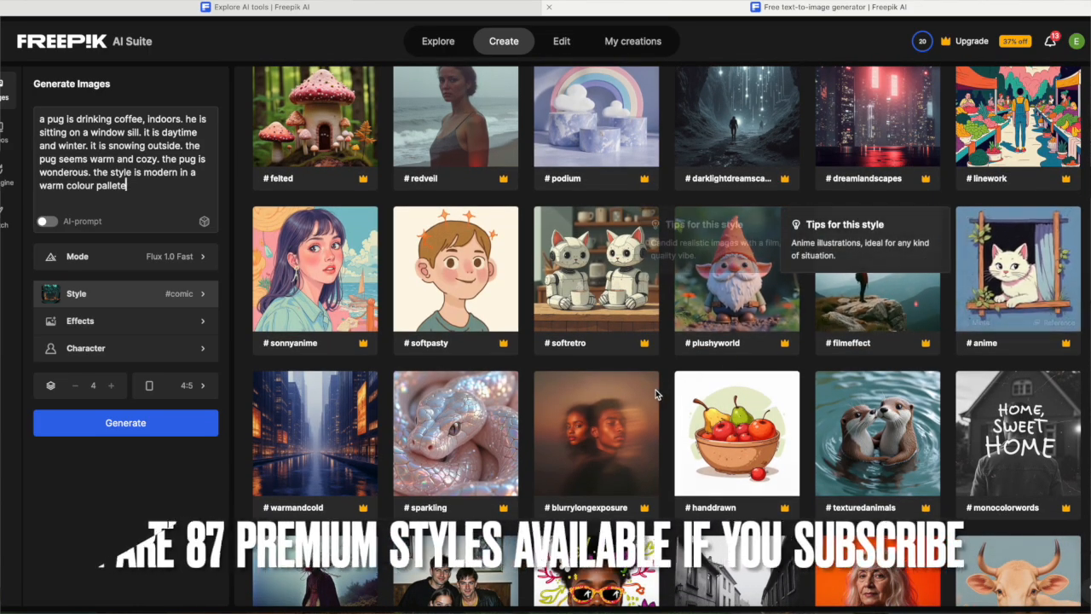
pyautogui.scroll(7, 655, 392)
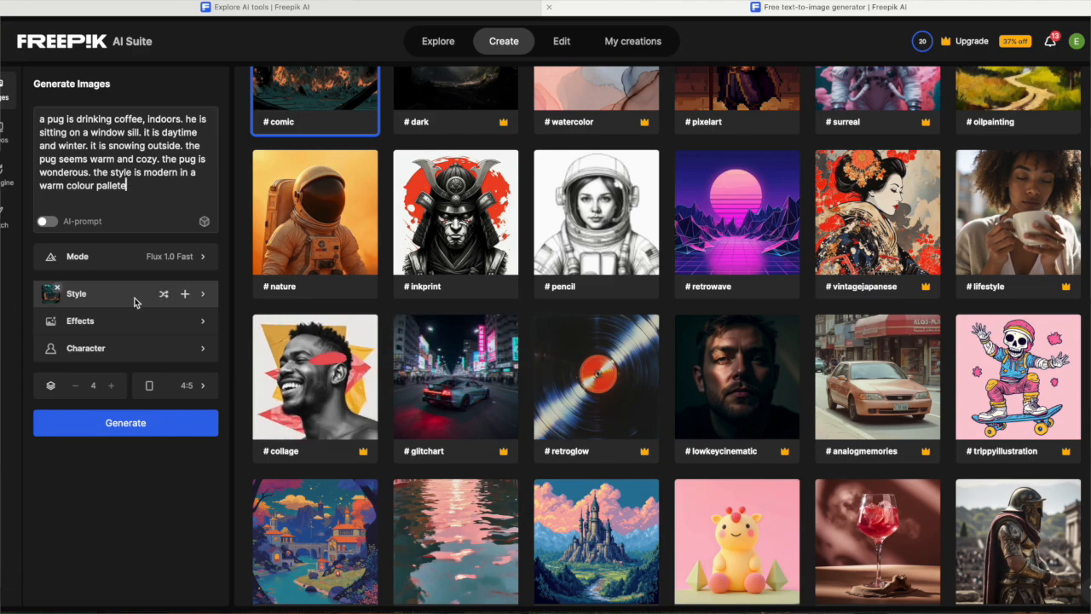
# - Apply the #goldglow color effect to the image generation
pyautogui.click(134, 336)
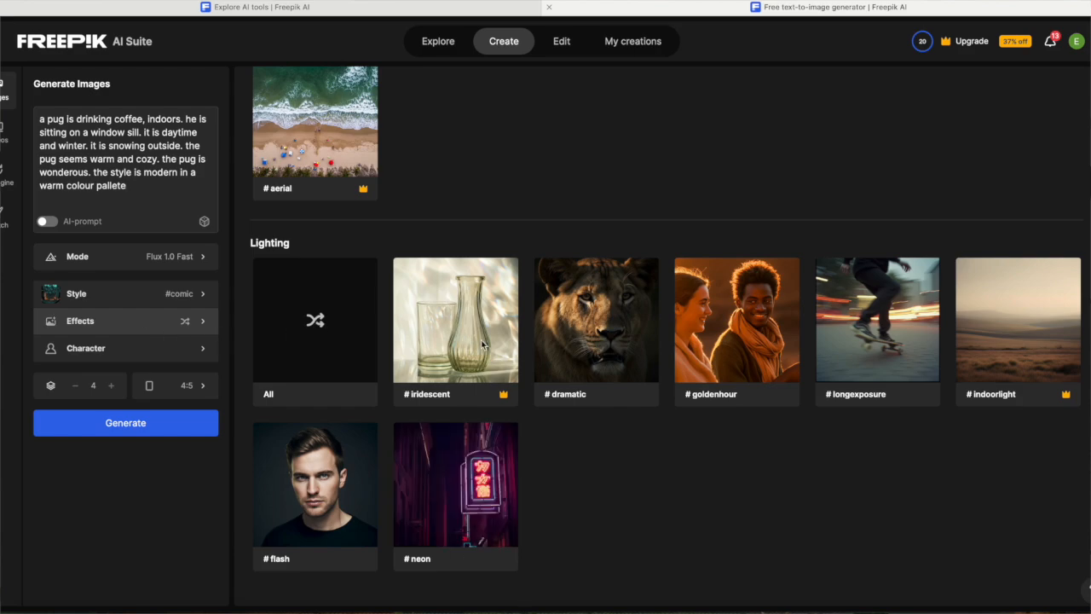
pyautogui.scroll(3, 508, 350)
pyautogui.scroll(2, 511, 358)
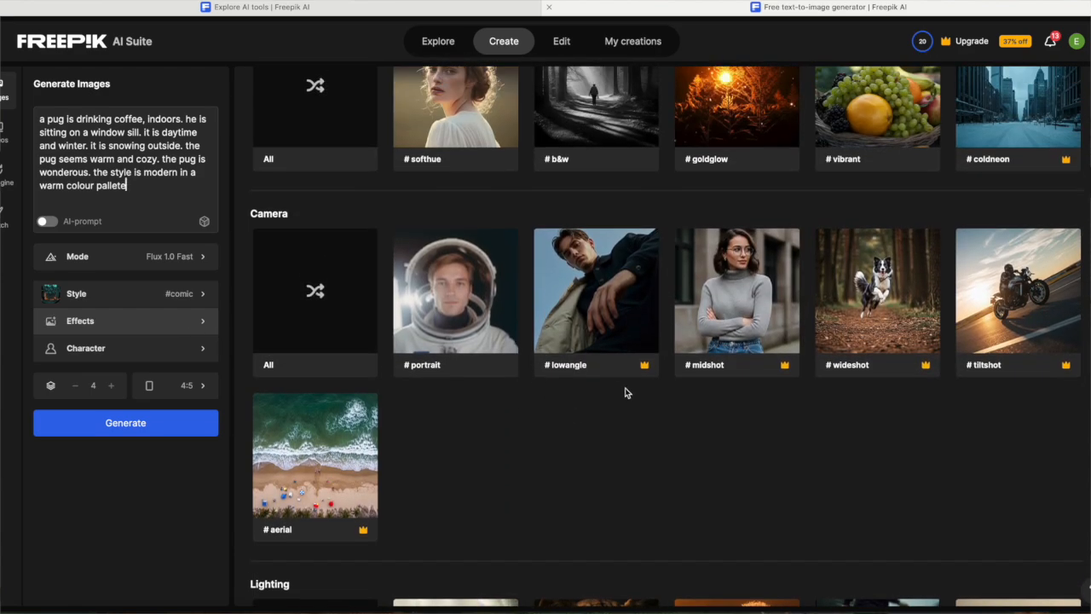
pyautogui.scroll(2, 504, 370)
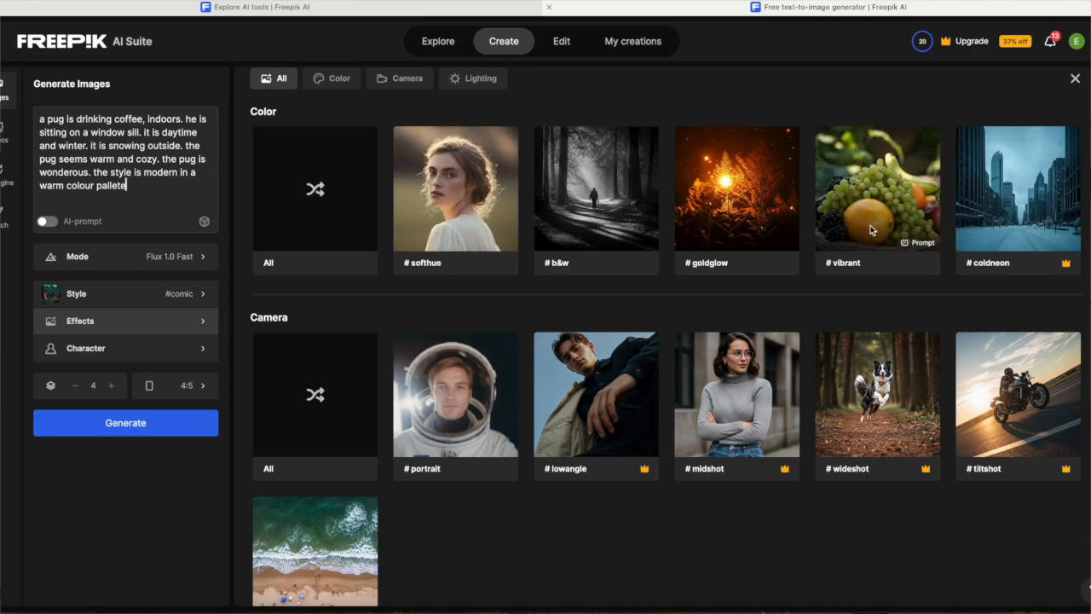
pyautogui.click(725, 217)
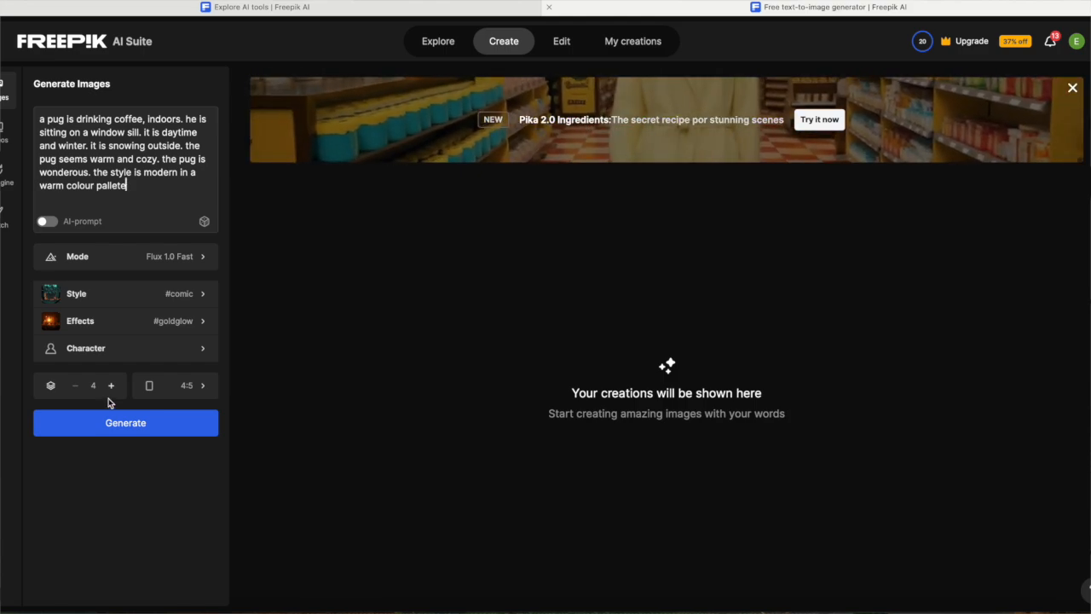
# - Try image counts of 12 and 2 per generation, and set the count back to 4
pyautogui.click(111, 387)
pyautogui.click(110, 388)
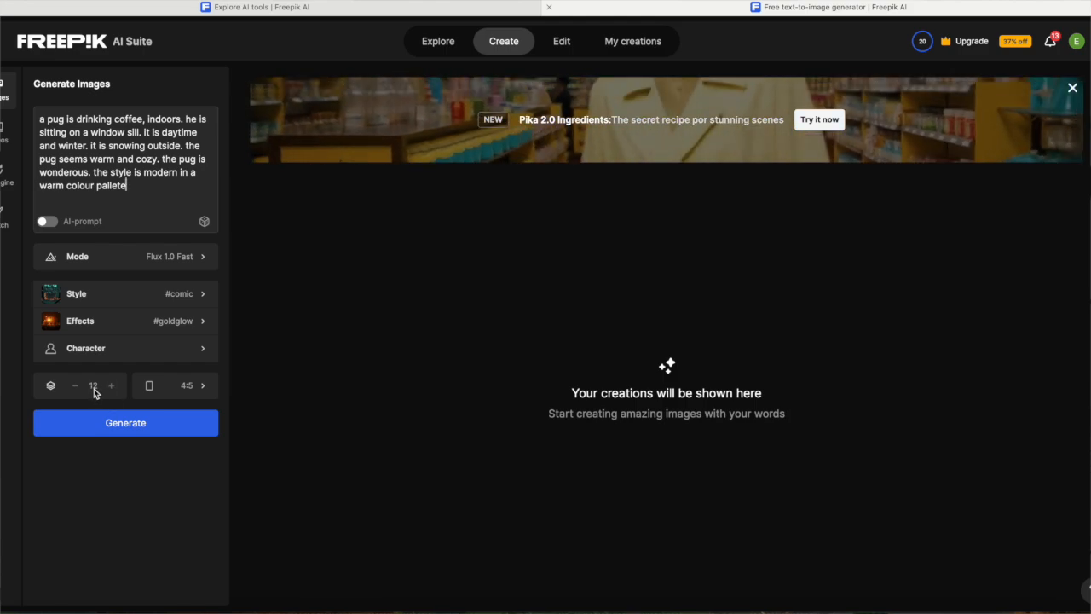
pyautogui.click(76, 389)
pyautogui.click(76, 389)
pyautogui.click(76, 389)
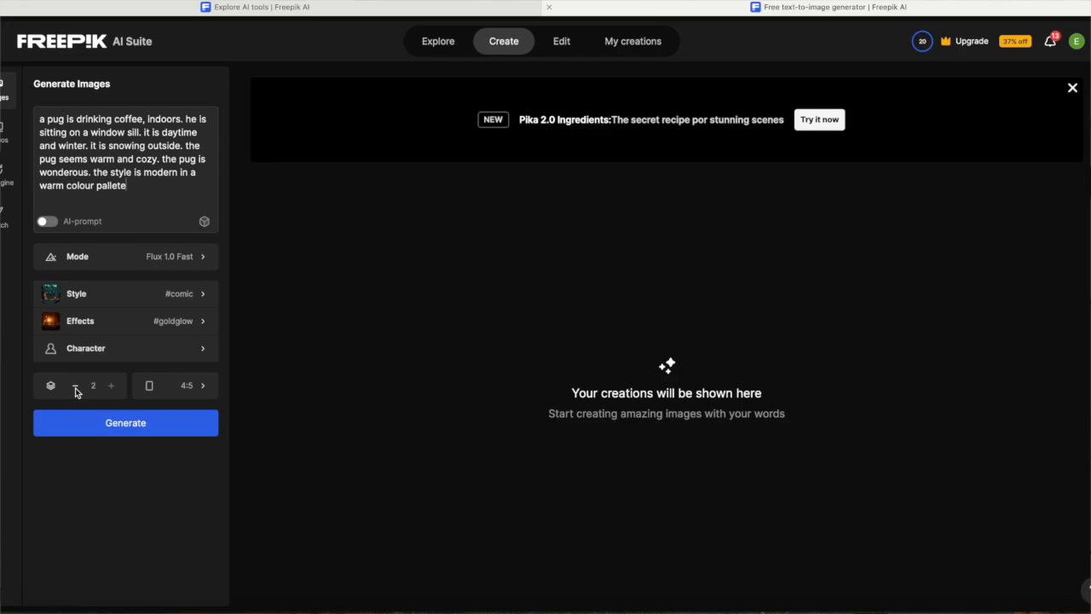
pyautogui.click(110, 385)
pyautogui.click(111, 385)
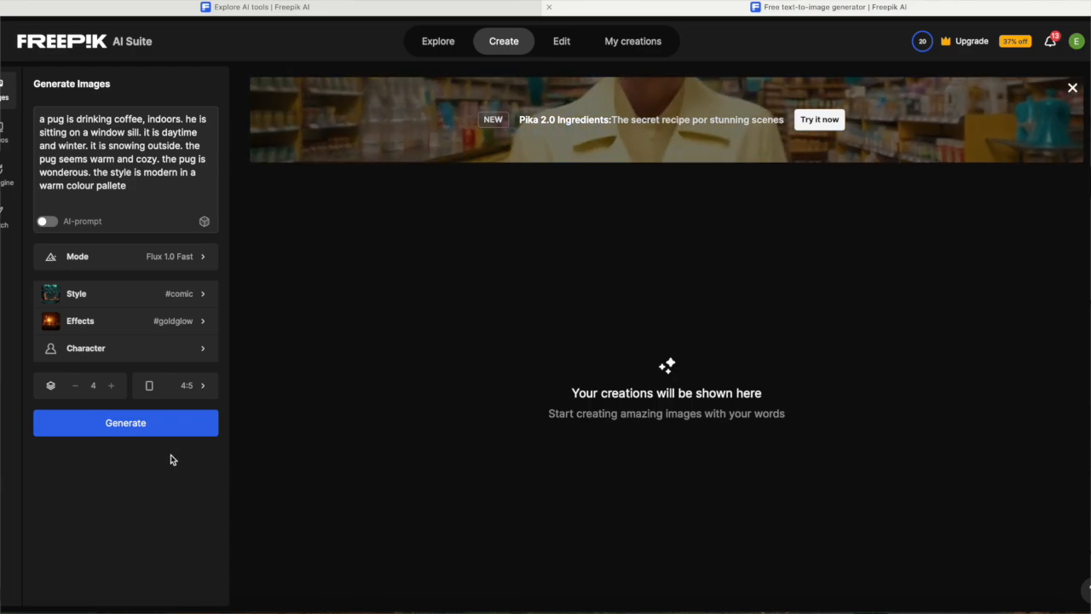
# - Choose the 4:5 Social Post aspect ratio and generate the pug images
pyautogui.click(175, 394)
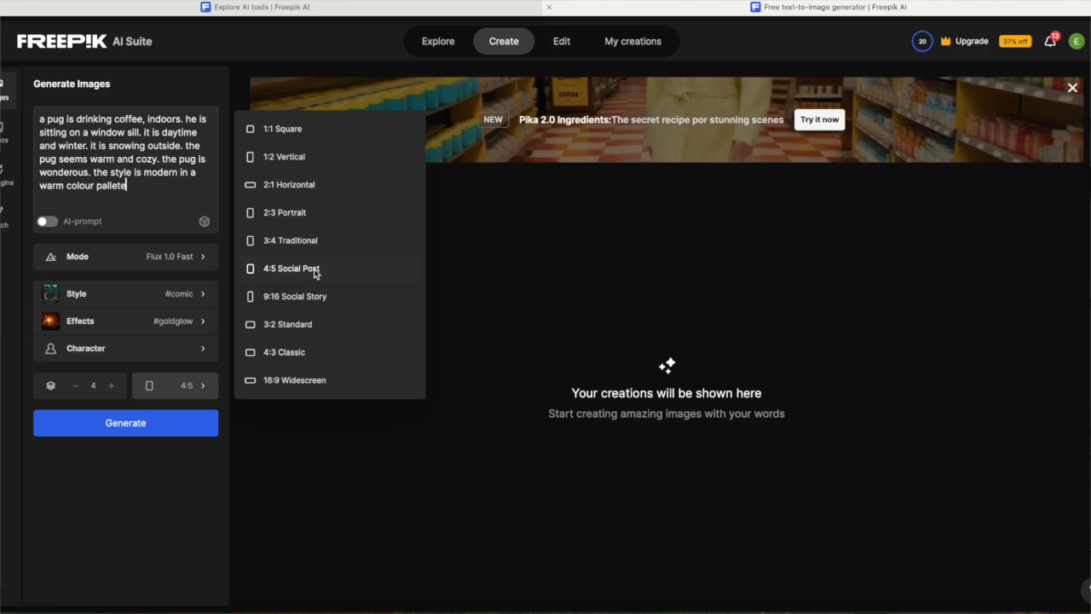
pyautogui.click(315, 271)
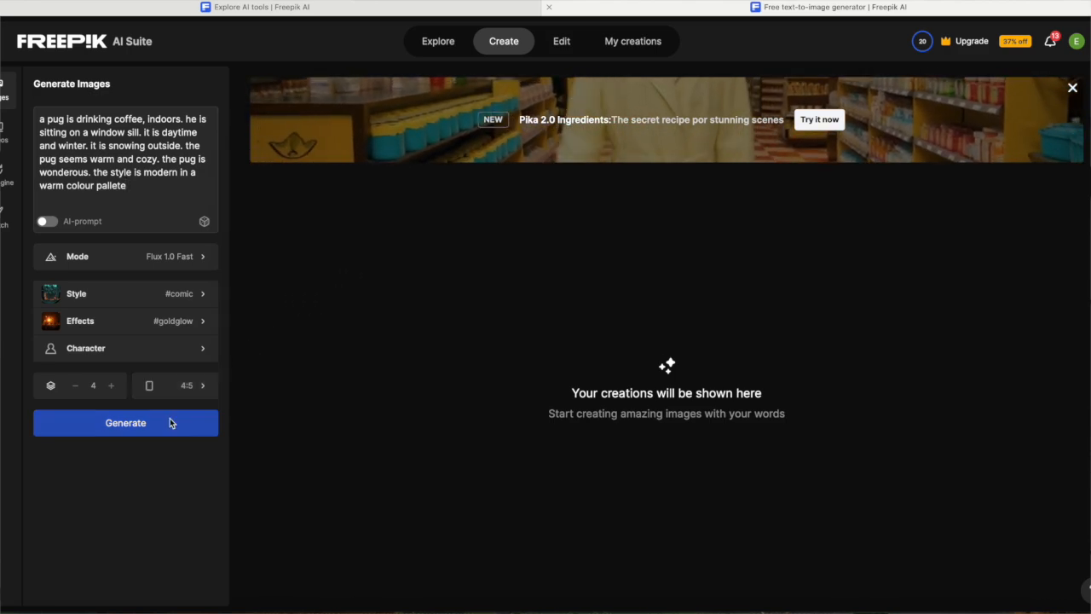
pyautogui.click(138, 430)
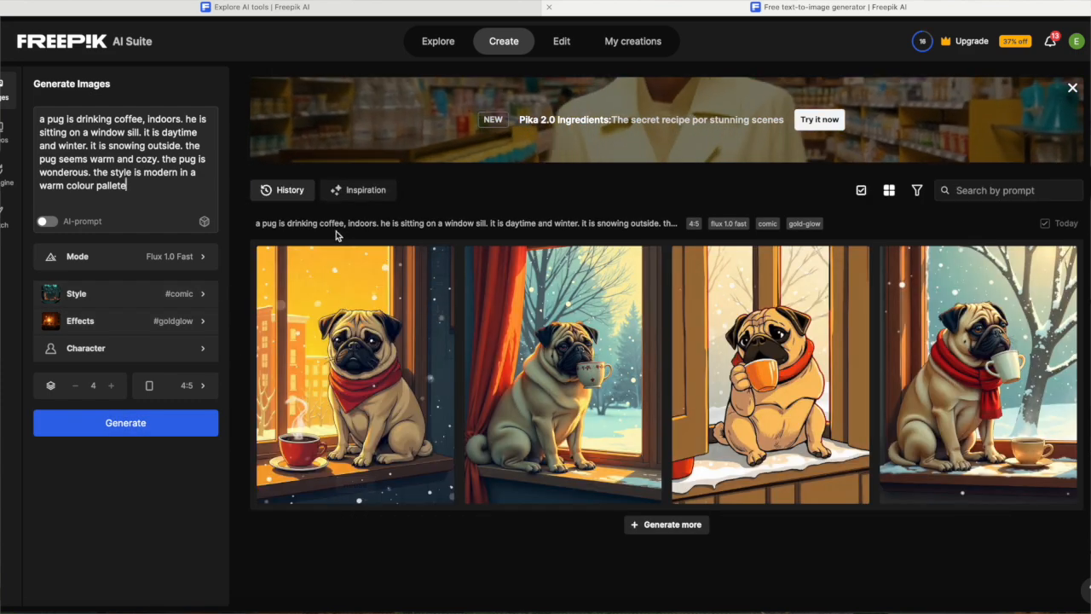
pyautogui.moveTo(346, 234)
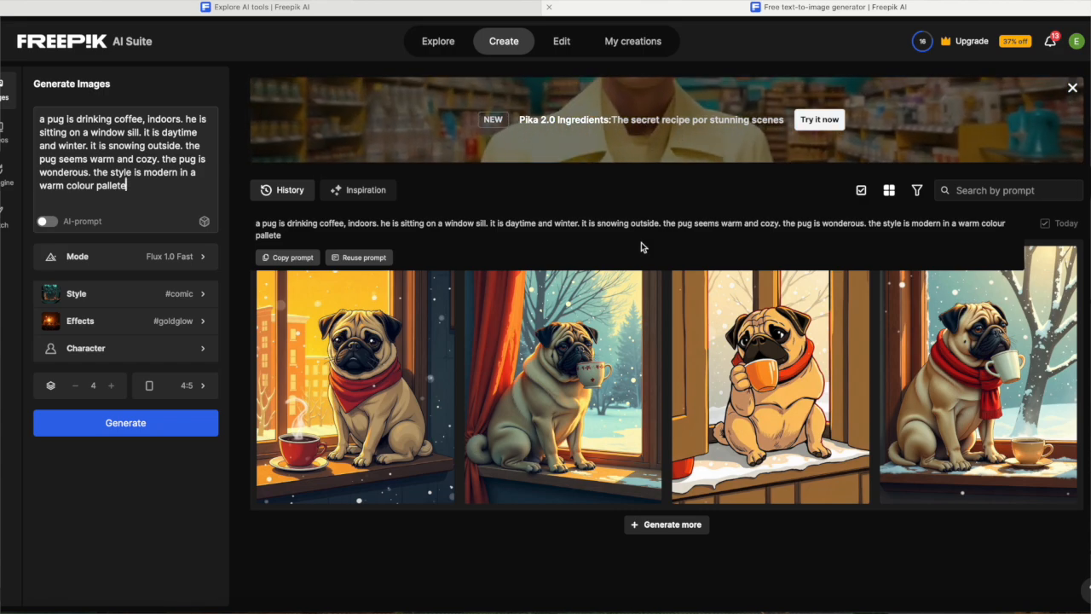
pyautogui.moveTo(604, 315)
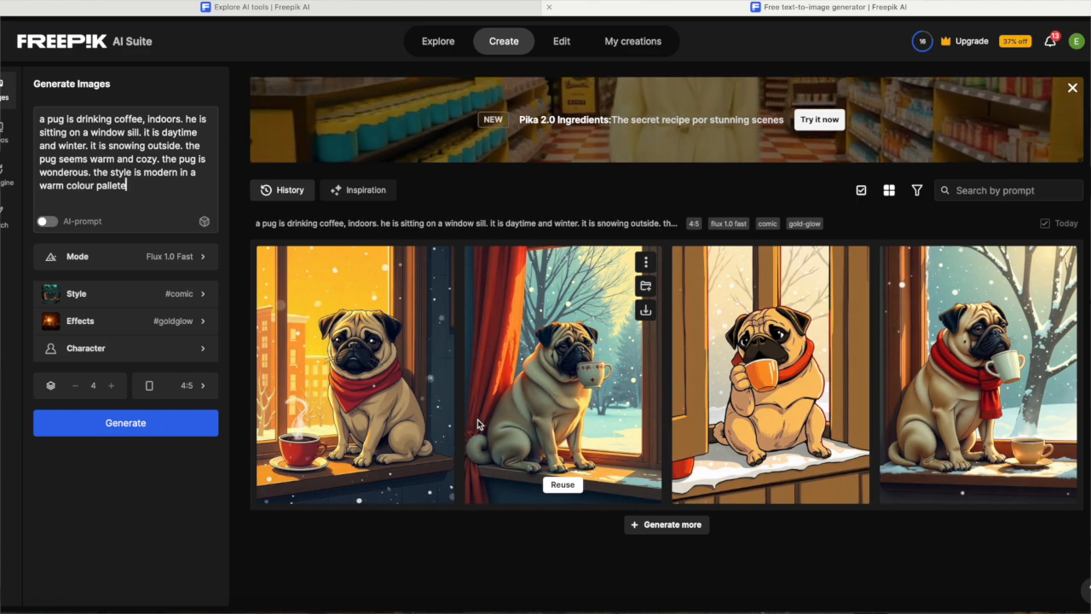
pyautogui.moveTo(402, 396)
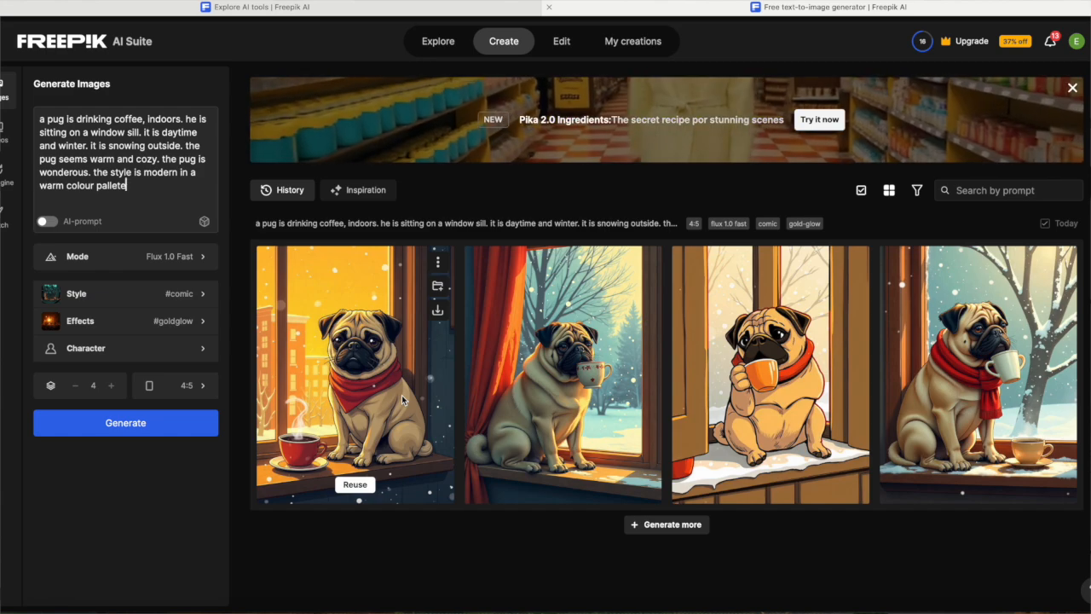
# - Compare the four generated comic-style pug images in the history
pyautogui.moveTo(553, 373)
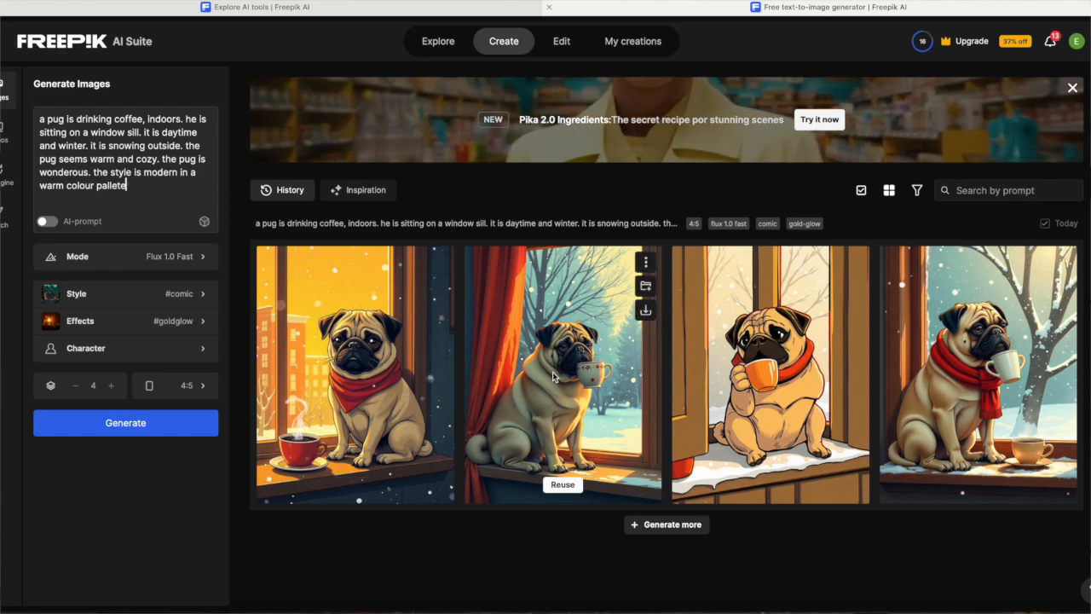
pyautogui.moveTo(723, 370)
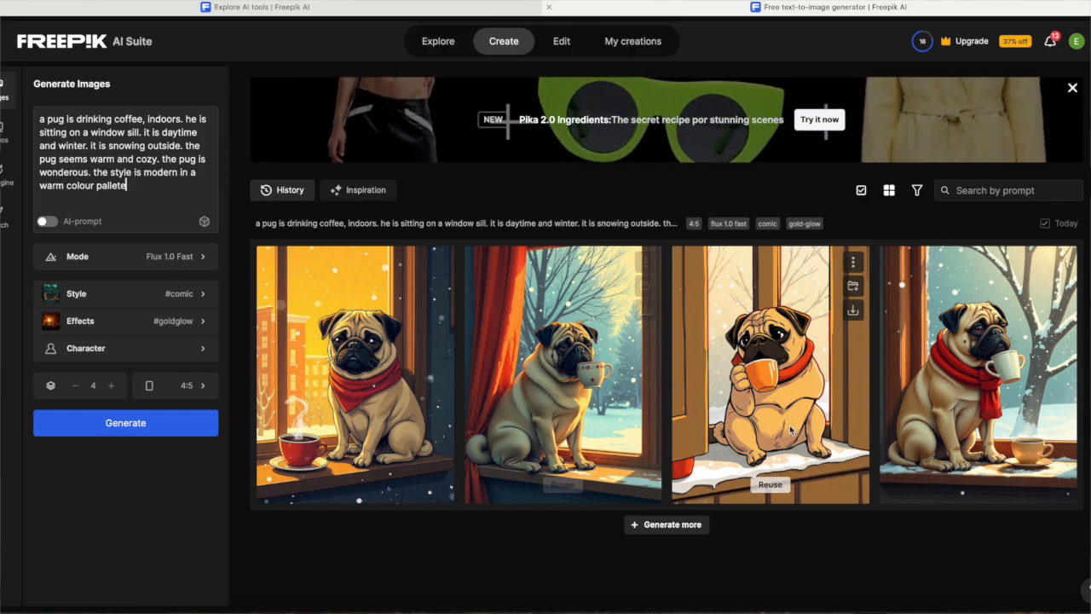
pyautogui.moveTo(352, 312)
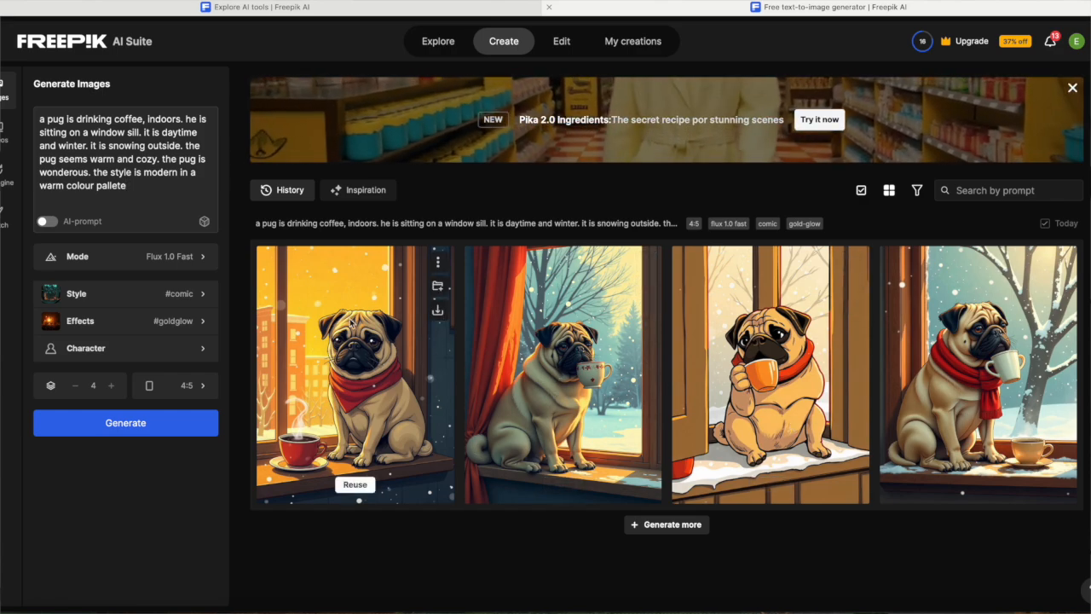
pyautogui.moveTo(582, 355)
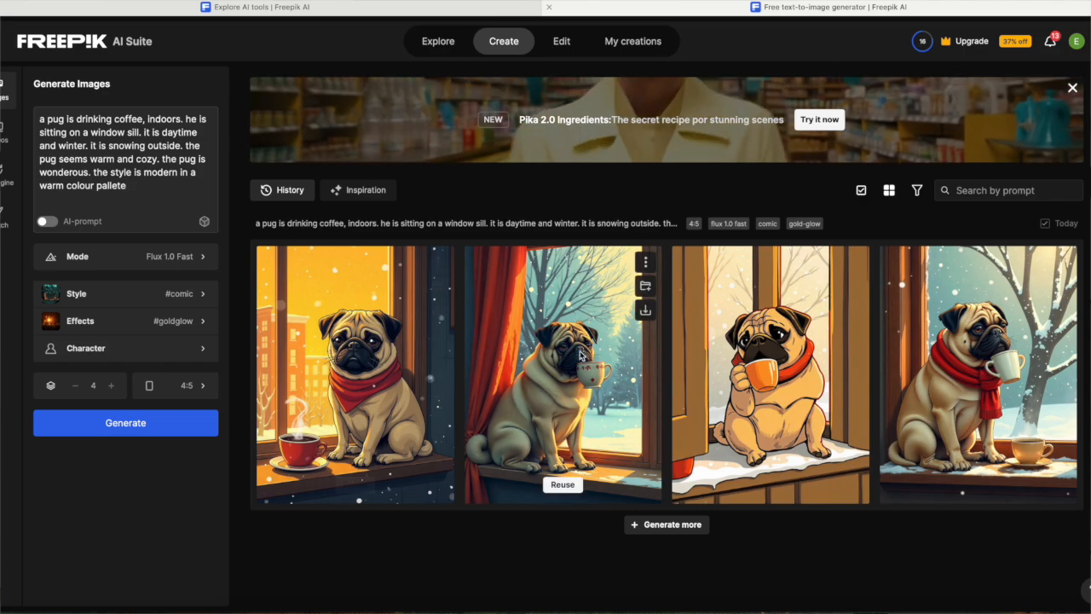
pyautogui.moveTo(1033, 348)
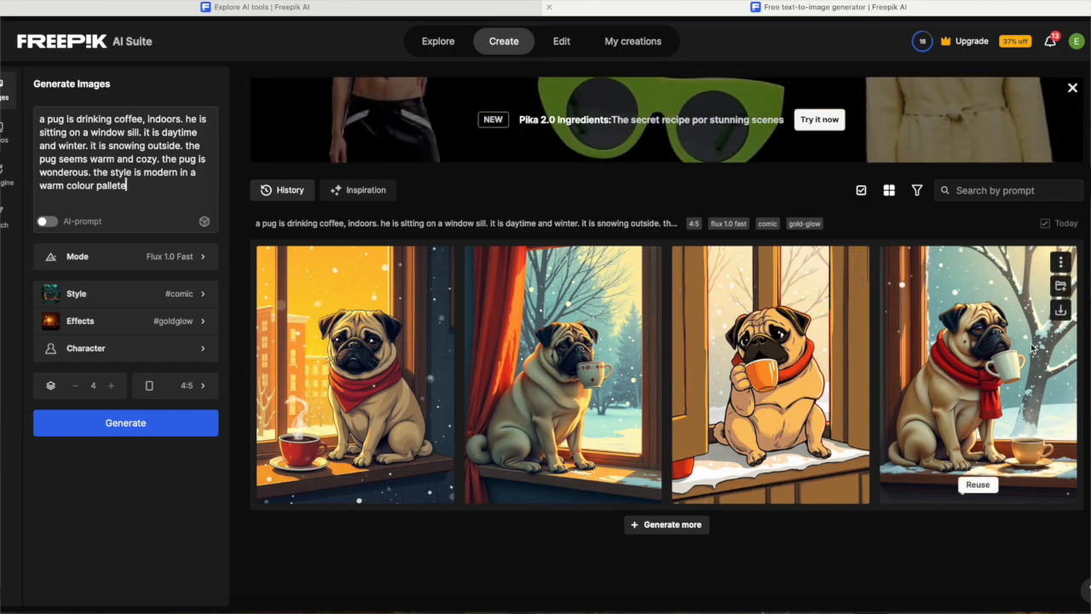
pyautogui.moveTo(502, 300)
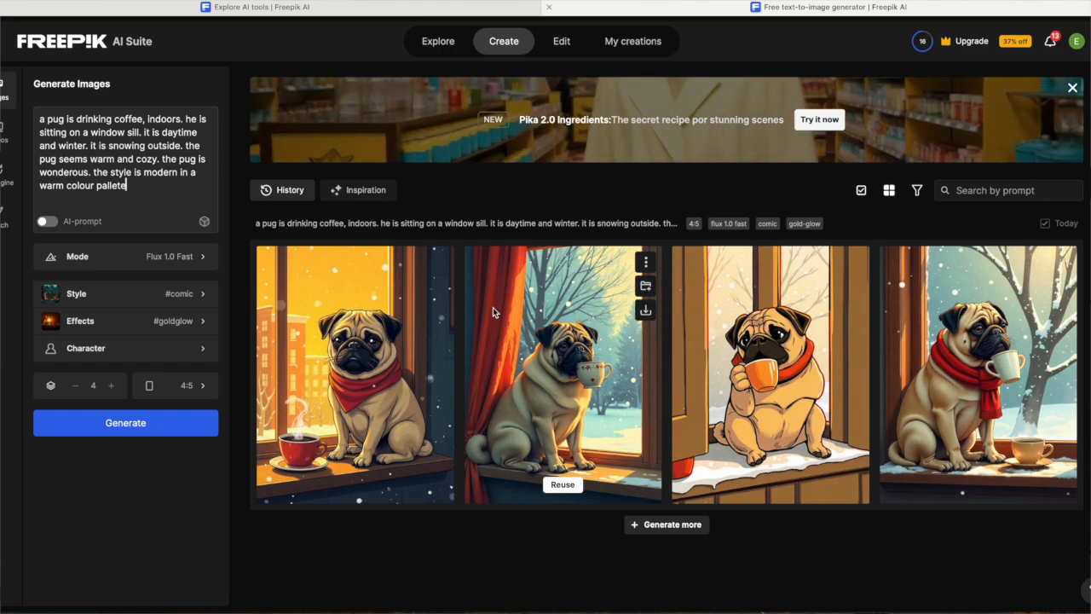
pyautogui.moveTo(359, 388)
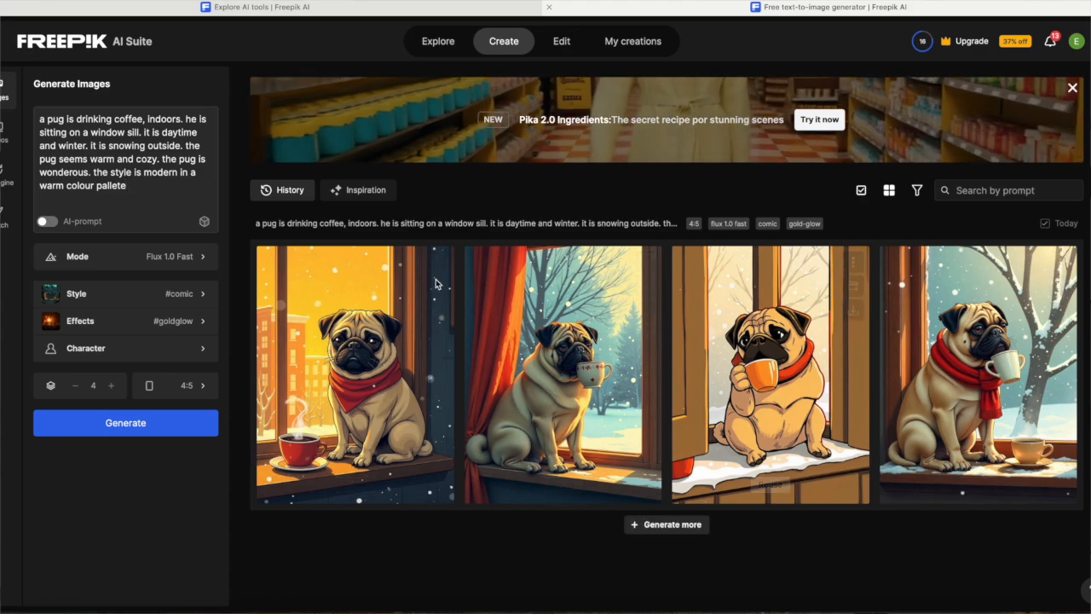
# - Remove the #comic style from the image generation and apply the #photo style instead
pyautogui.click(183, 293)
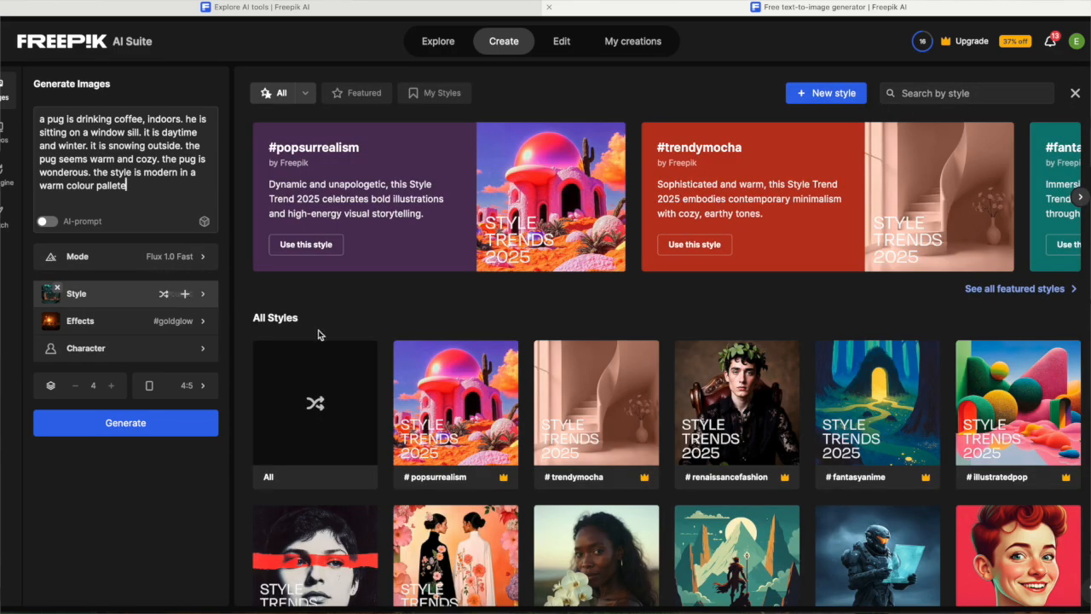
pyautogui.scroll(-5, 580, 344)
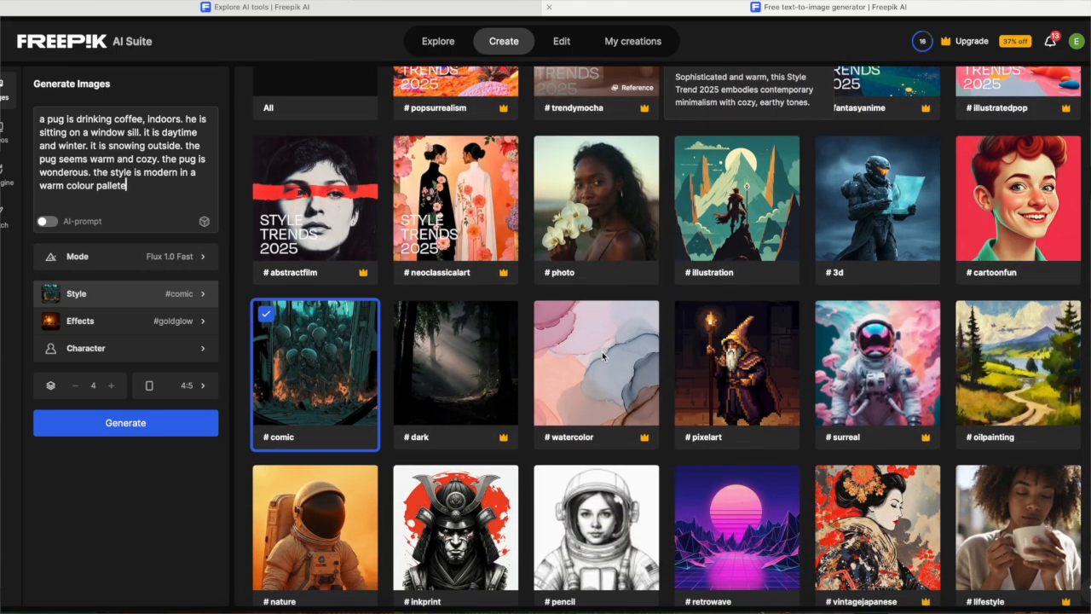
pyautogui.click(299, 365)
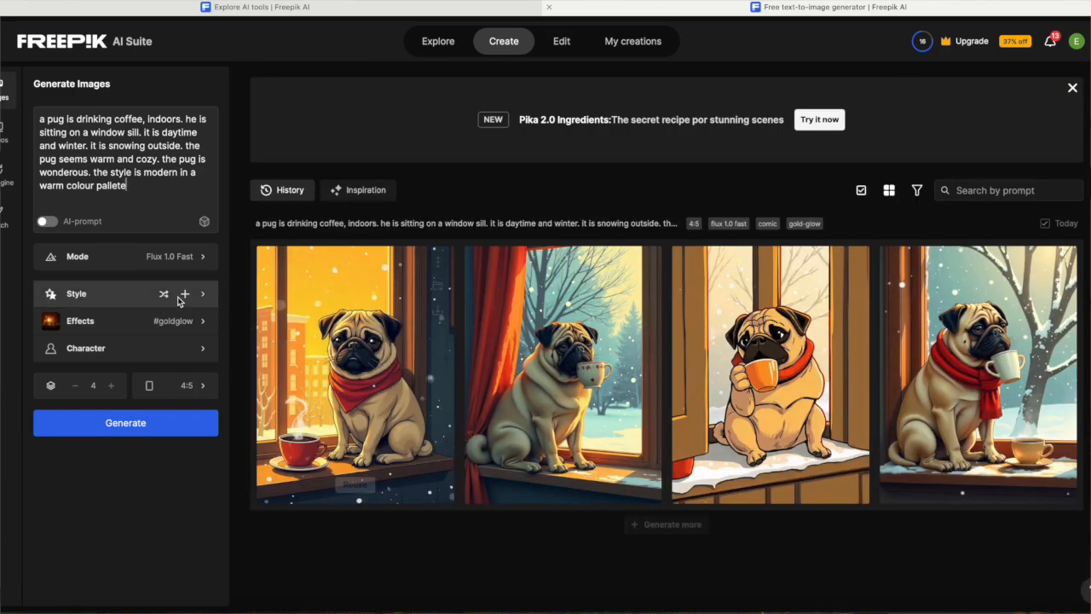
pyautogui.click(116, 295)
pyautogui.scroll(-3, 818, 412)
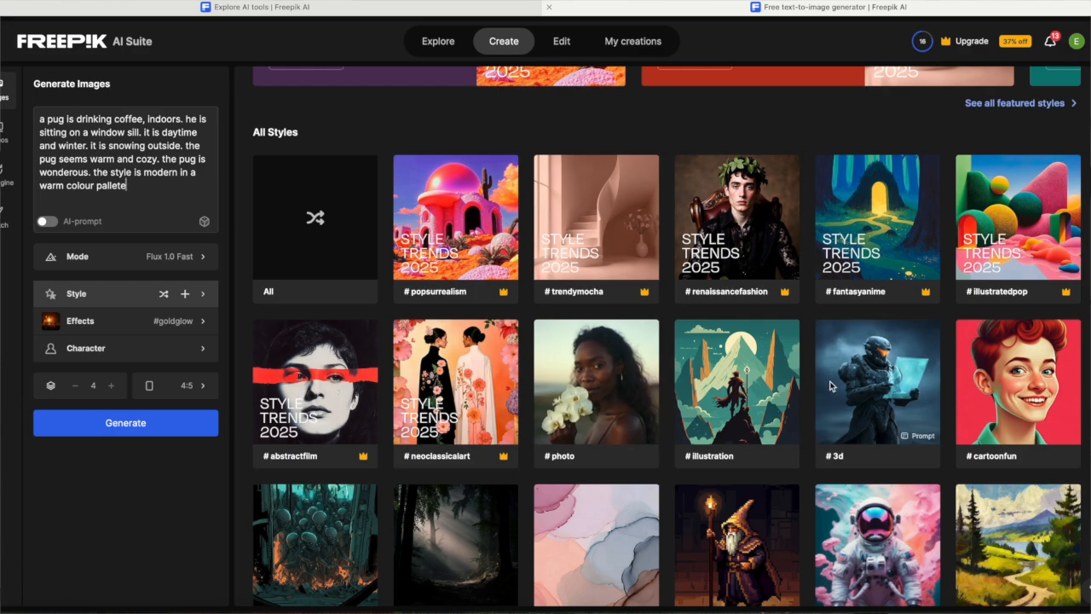
pyautogui.click(611, 408)
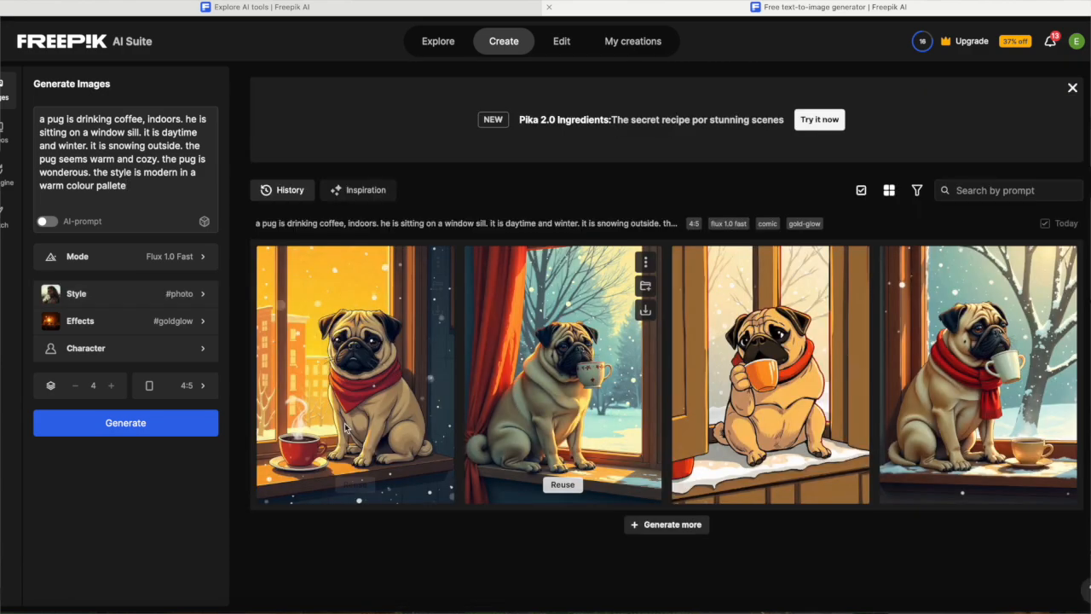
# - Generate four more pug images from the same prompt with the #photo style and review them beside the comic set
pyautogui.moveTo(80, 295)
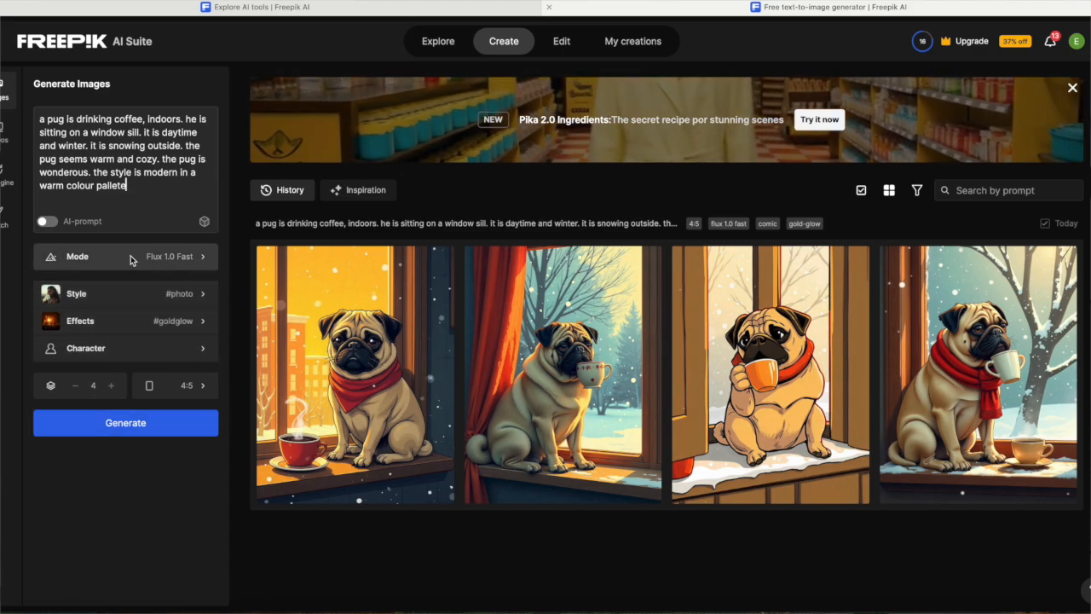
pyautogui.moveTo(117, 321)
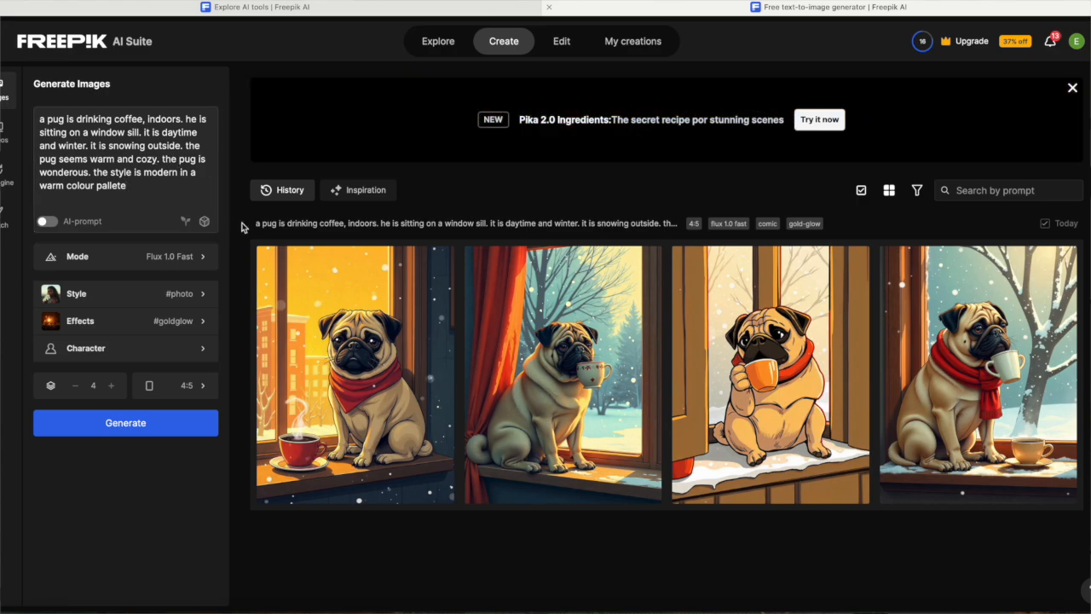
pyautogui.moveTo(418, 225)
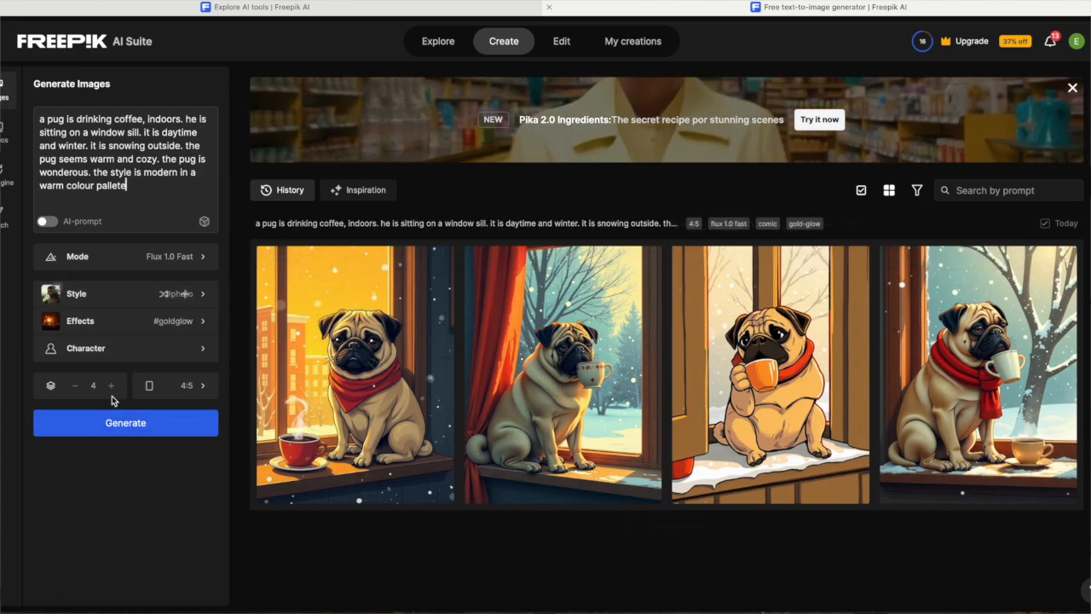
pyautogui.click(112, 423)
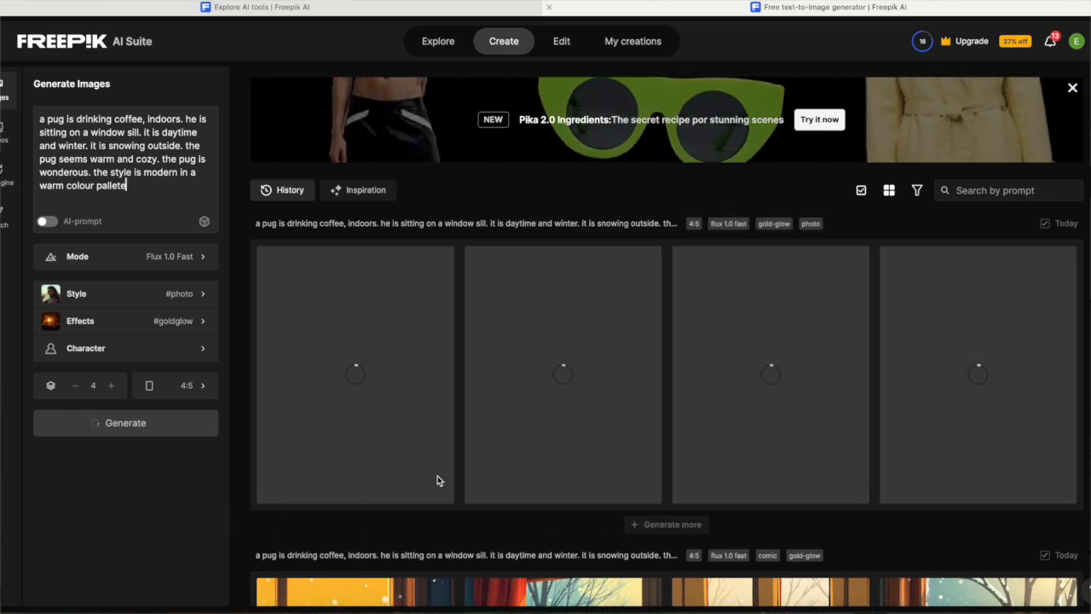
pyautogui.scroll(-3, 578, 405)
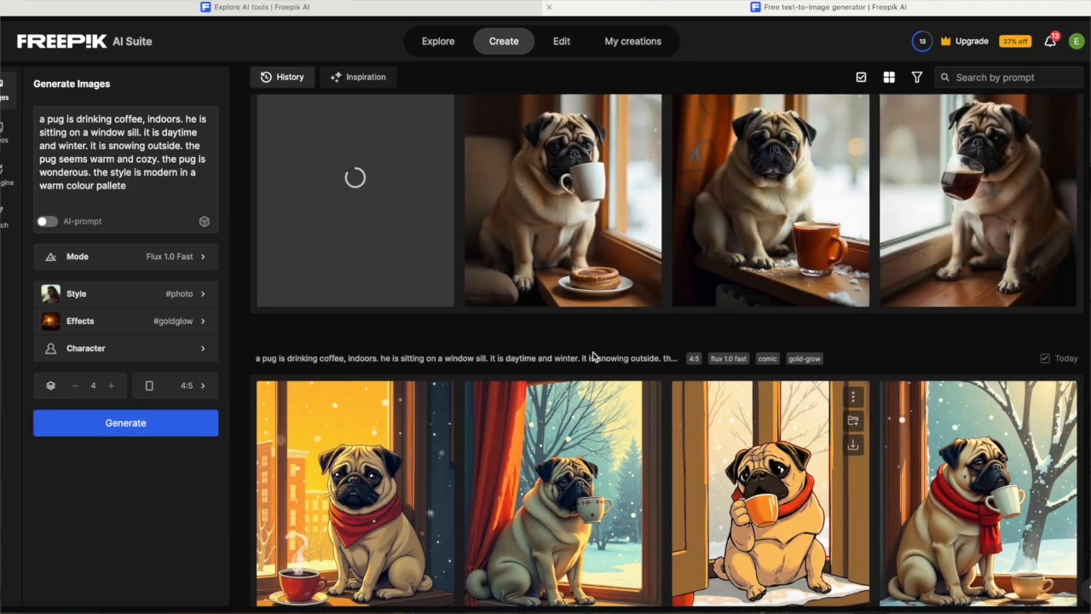
pyautogui.scroll(1, 720, 314)
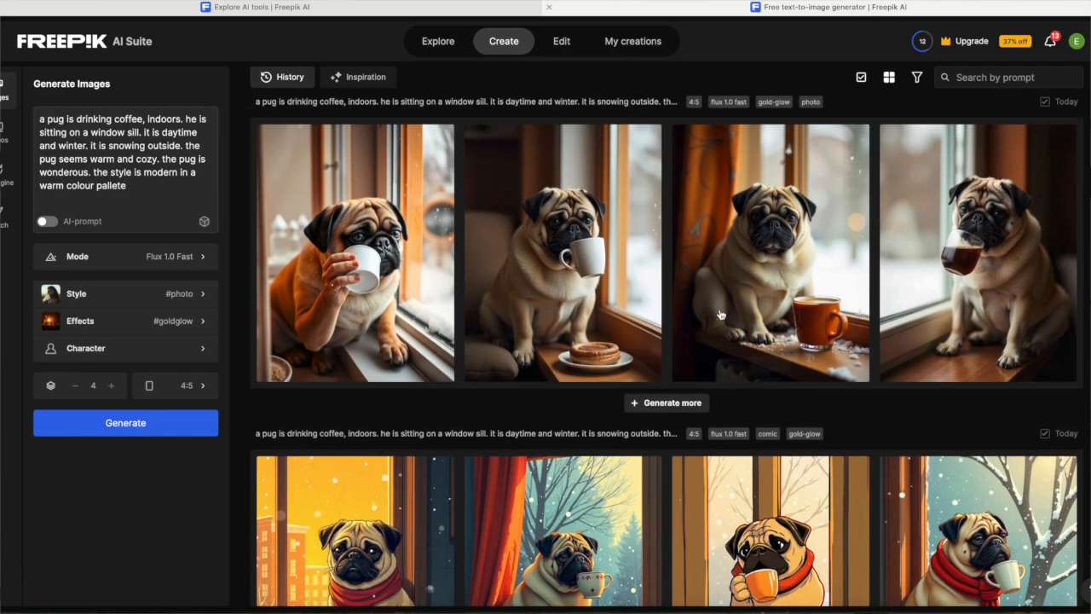
pyautogui.scroll(1, 715, 311)
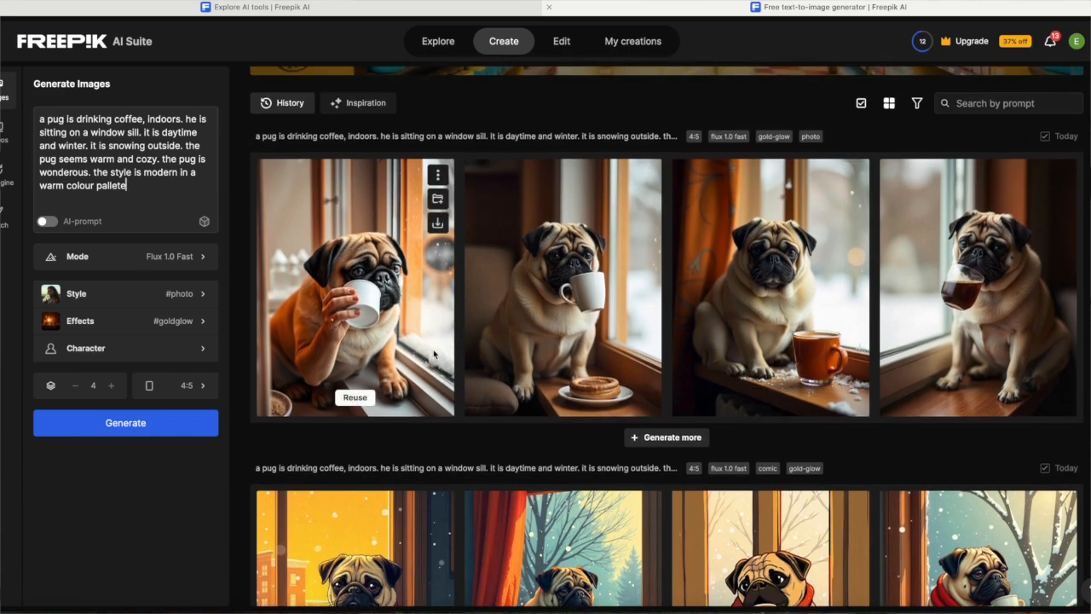
# - Open the first photo-style pug image at full size and view the other three photo-style versions in turn
pyautogui.click(398, 322)
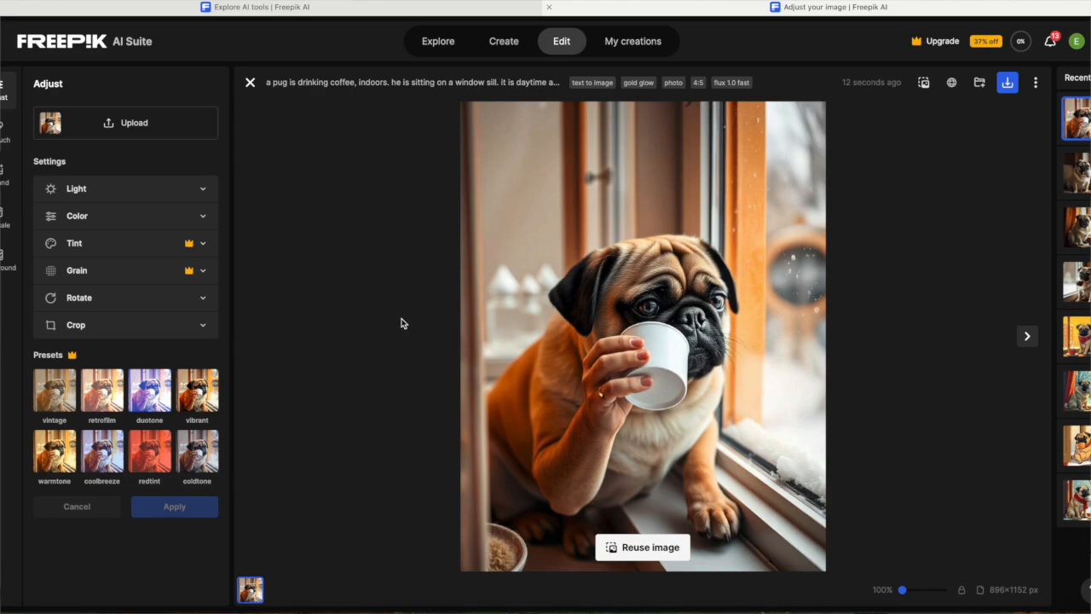
pyautogui.click(1077, 173)
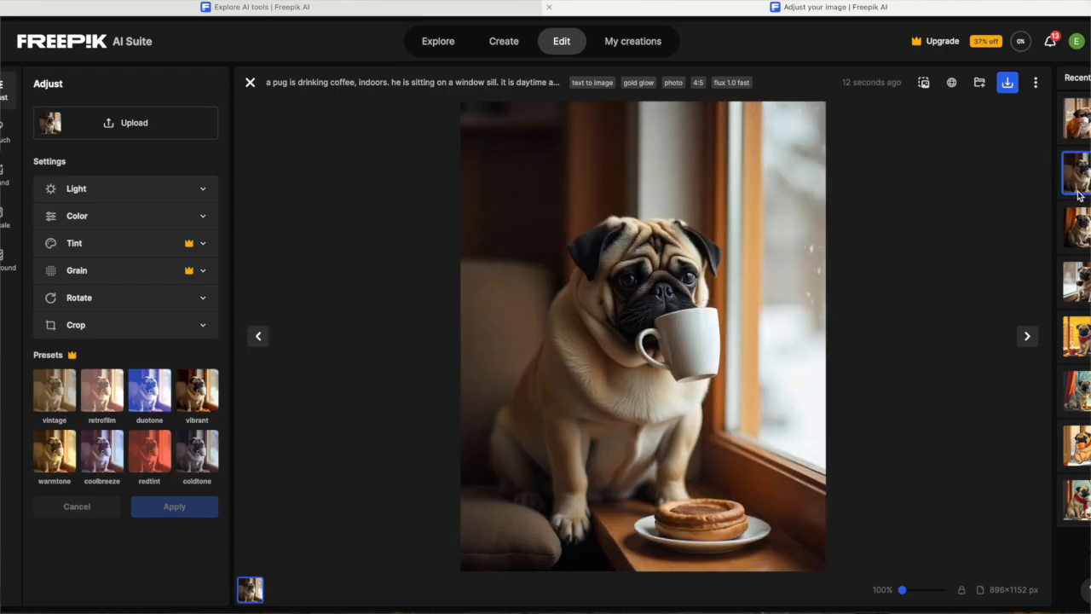
pyautogui.click(1078, 213)
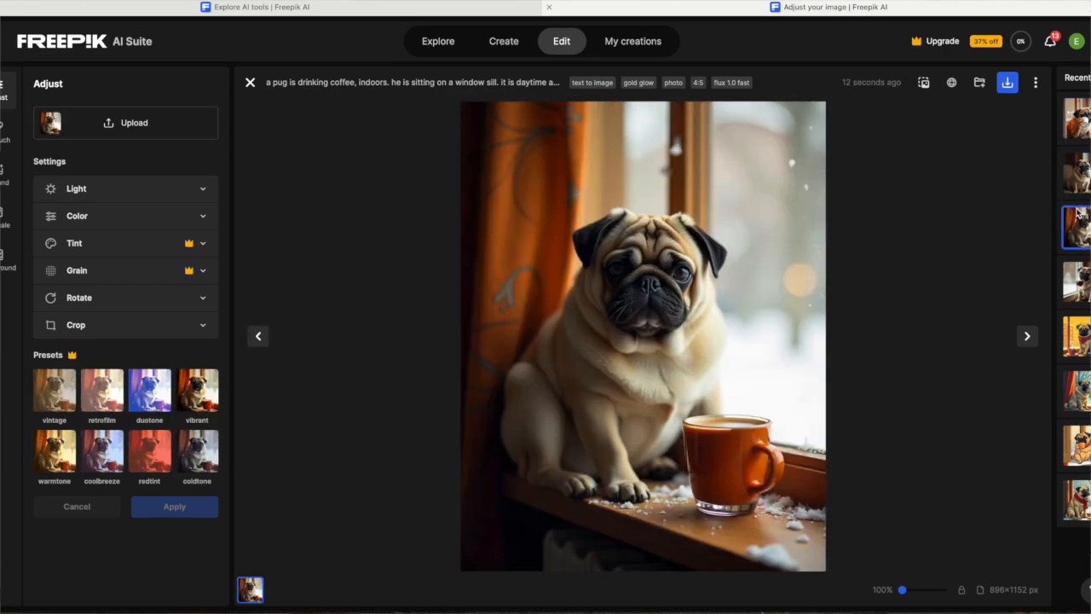
pyautogui.click(1078, 285)
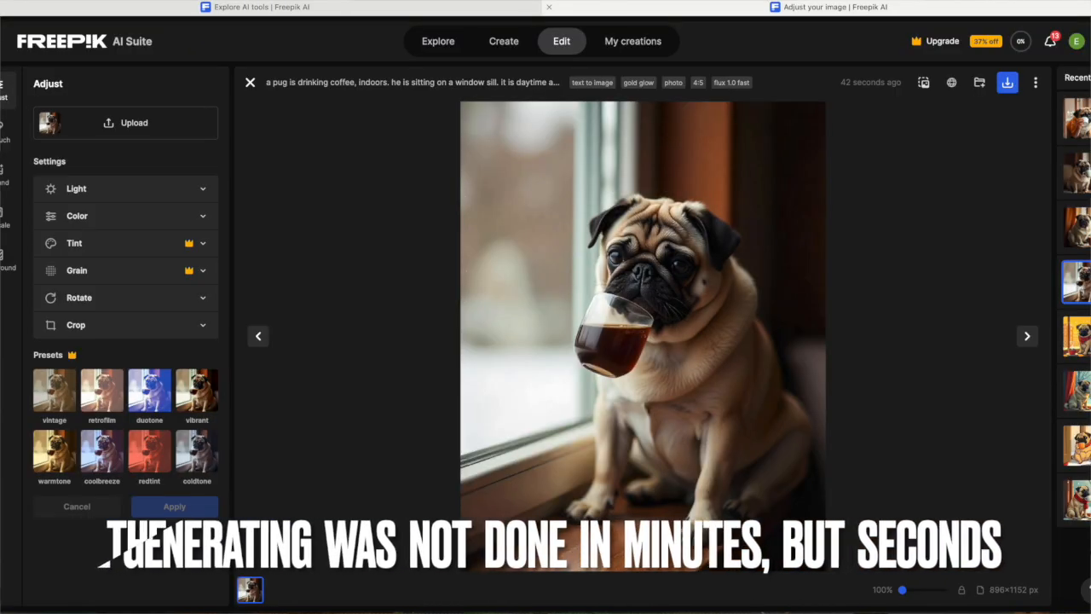
# - View the four comic-style pug images at full size, one after another
pyautogui.click(1077, 335)
pyautogui.click(1078, 390)
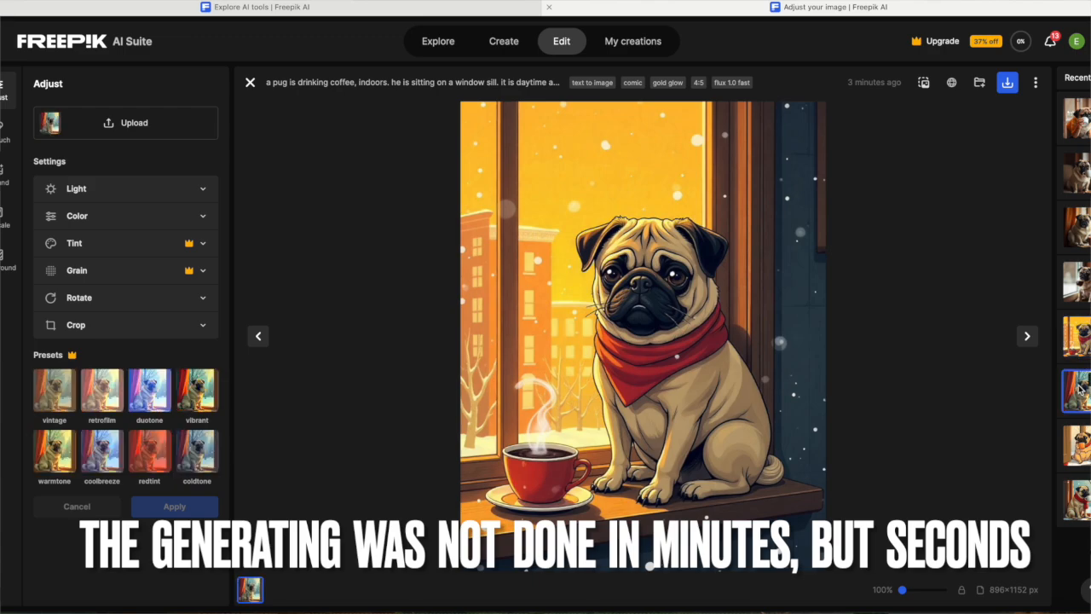
pyautogui.click(1078, 444)
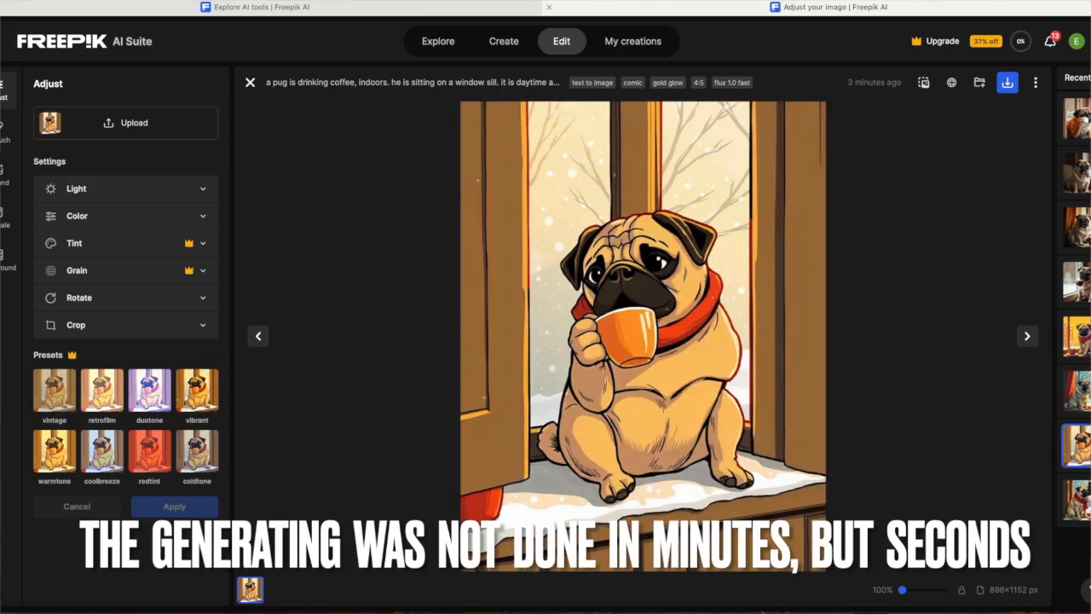
pyautogui.click(1078, 499)
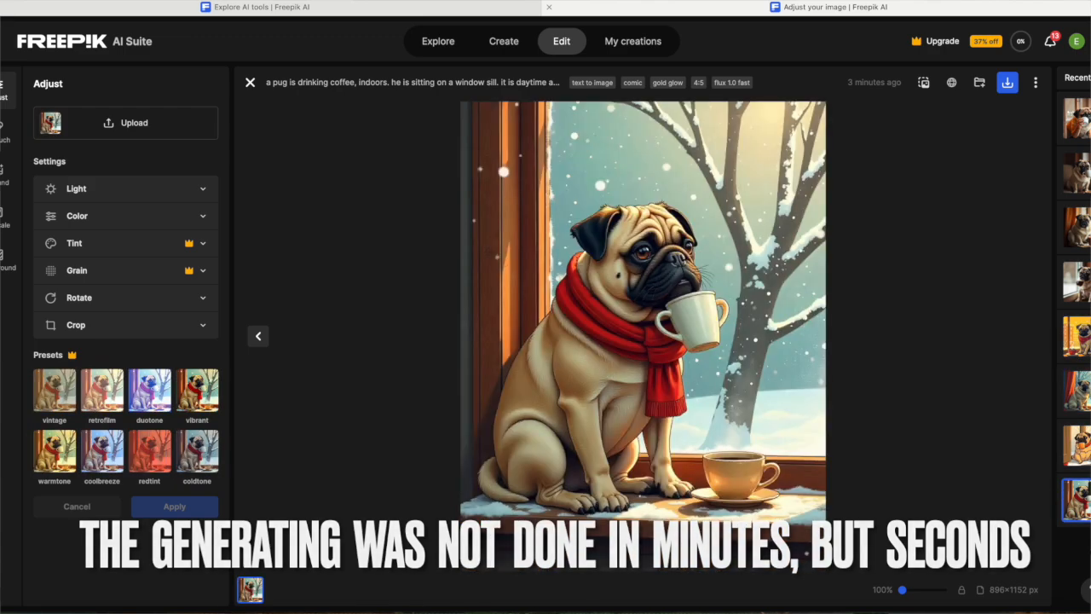
# - Revisit the photo-style pug images, going from the third back to the first and forward to the fourth
pyautogui.click(1077, 232)
pyautogui.click(1078, 183)
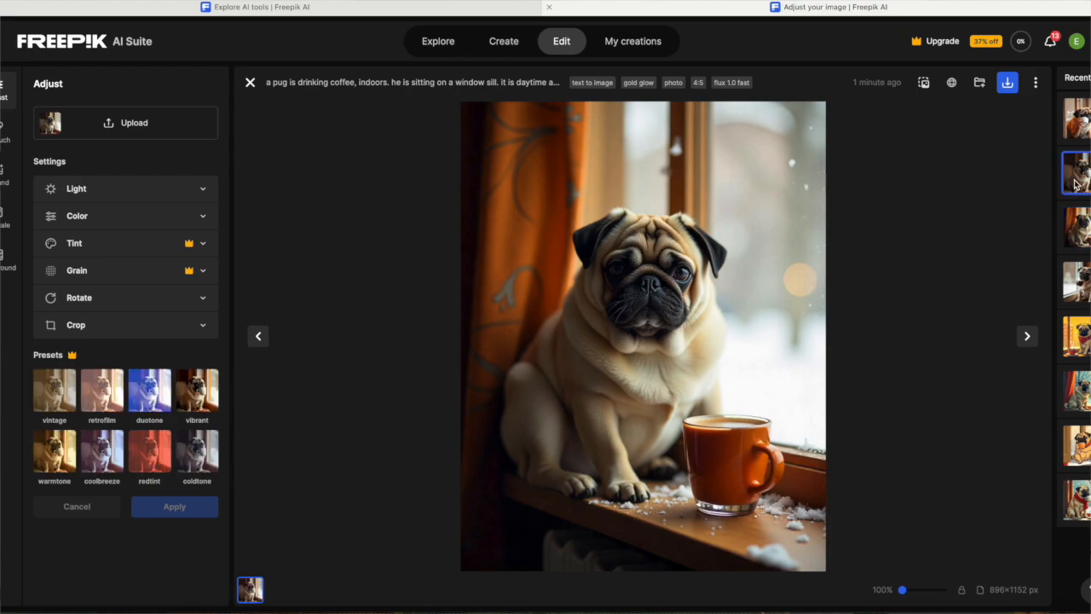
pyautogui.click(1078, 135)
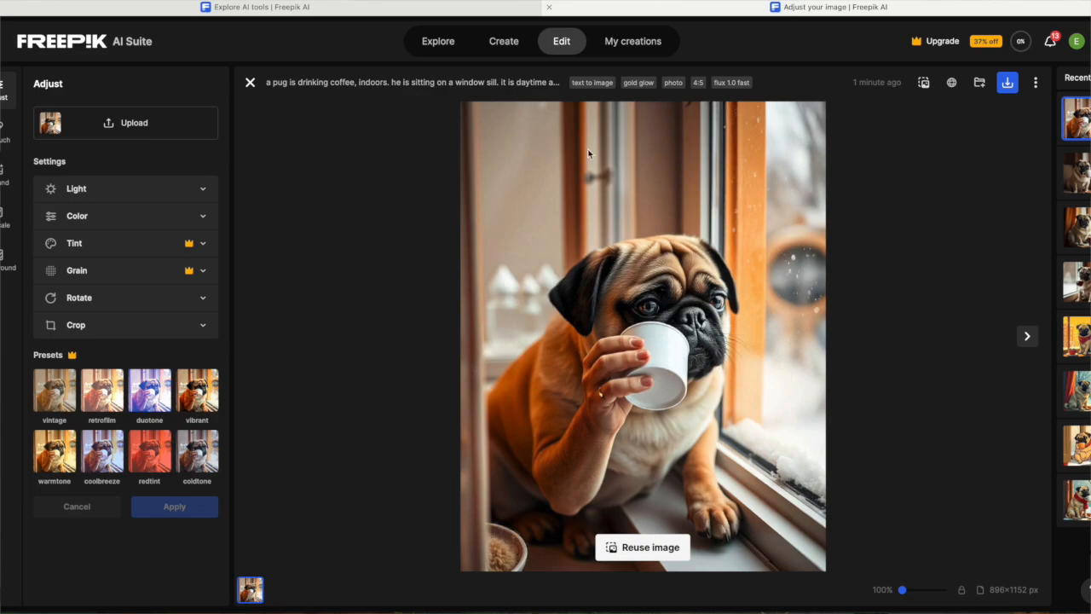
pyautogui.click(1080, 189)
pyautogui.click(1080, 228)
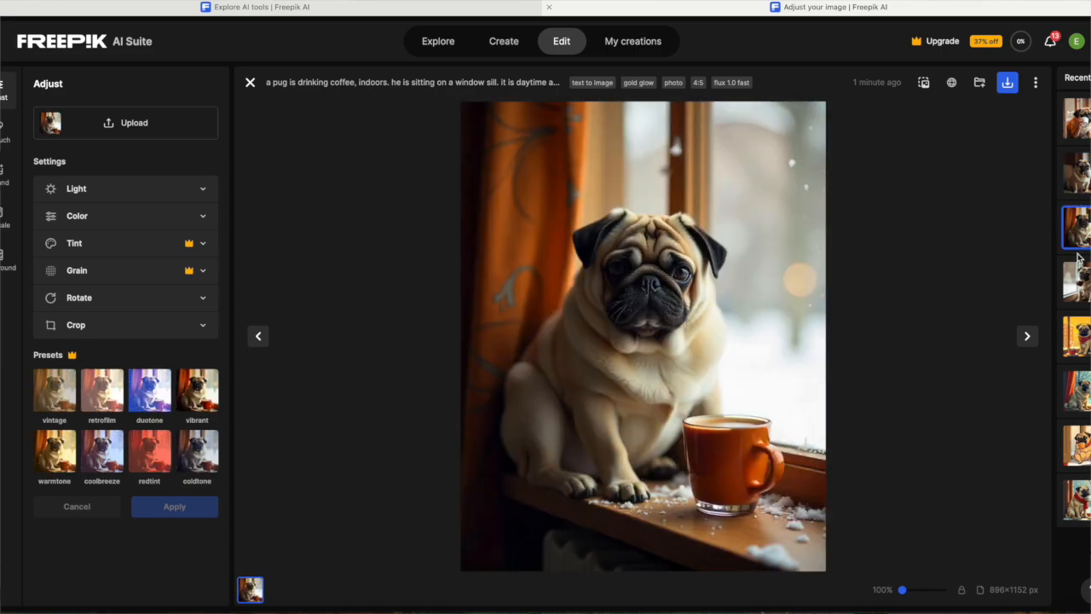
pyautogui.click(1078, 281)
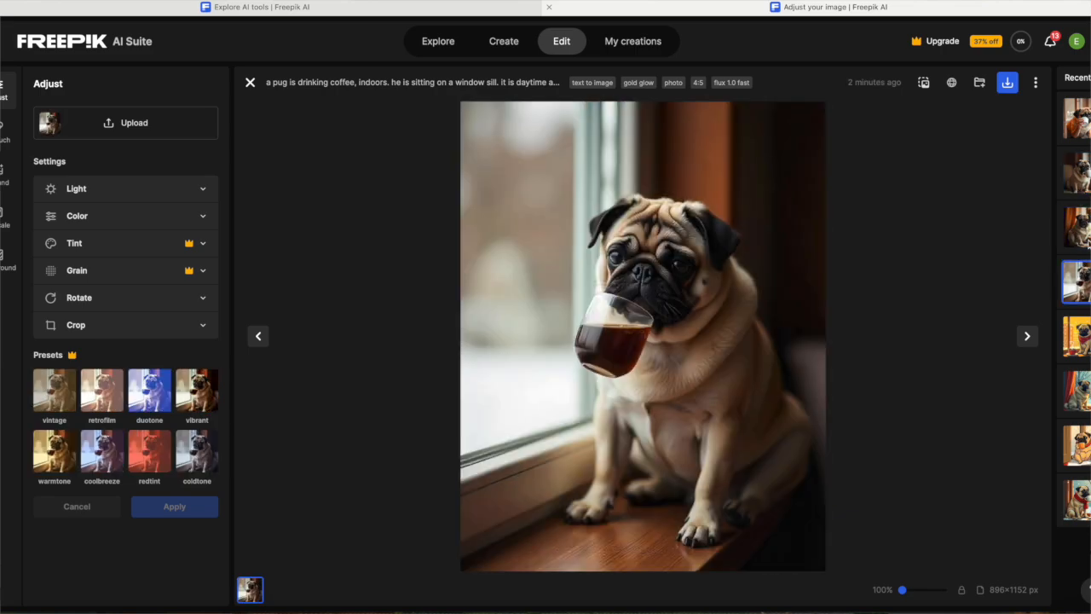
# - Compare the full-size comic-style pug images with the photo-style pug sitting beside the orange mug
pyautogui.click(1086, 228)
pyautogui.click(1083, 349)
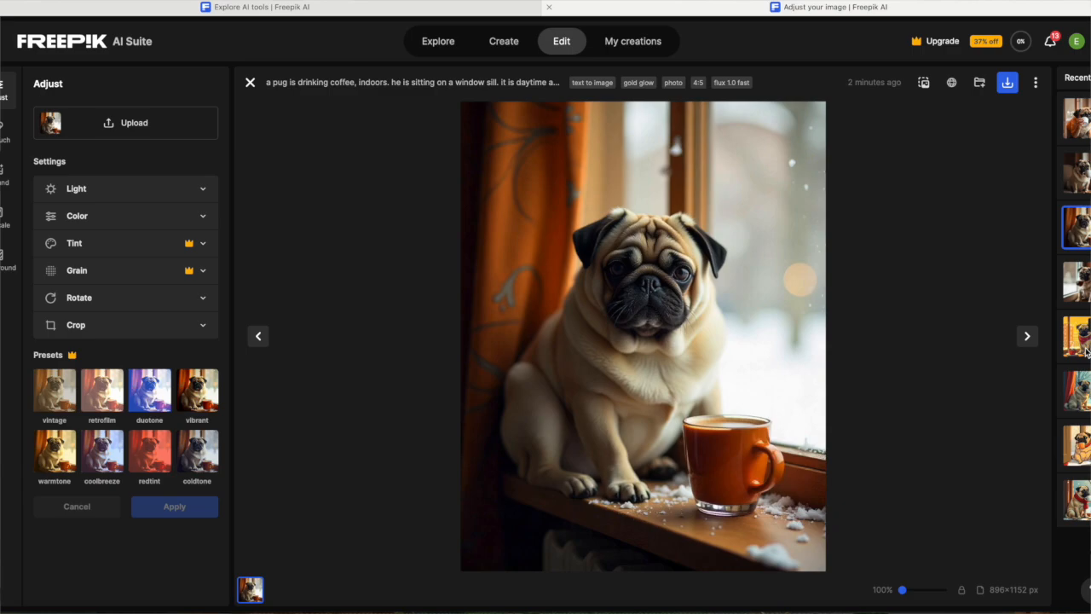
pyautogui.click(1079, 397)
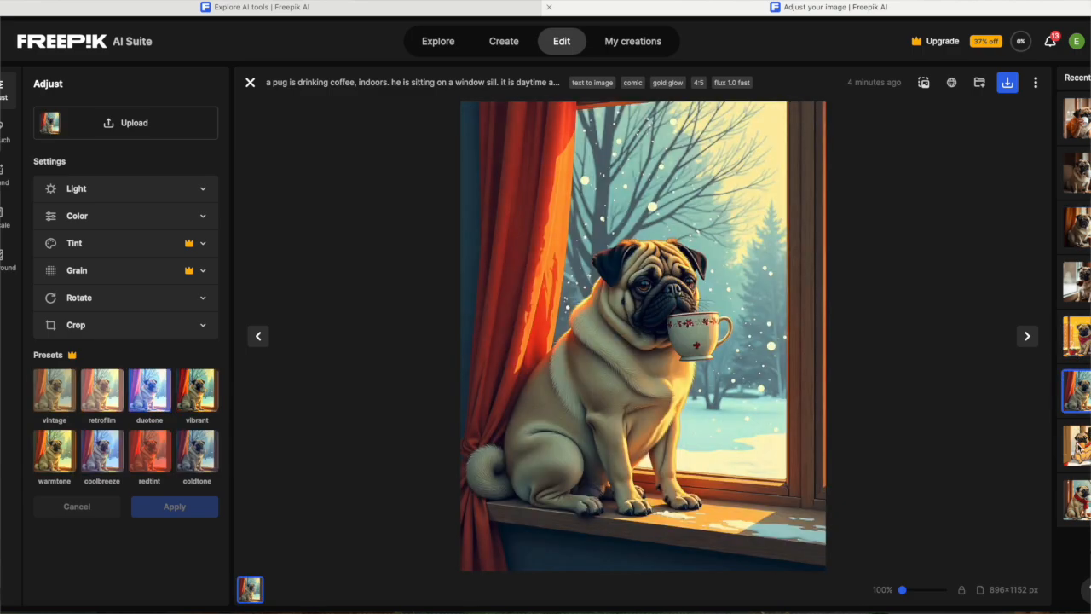
pyautogui.click(1080, 444)
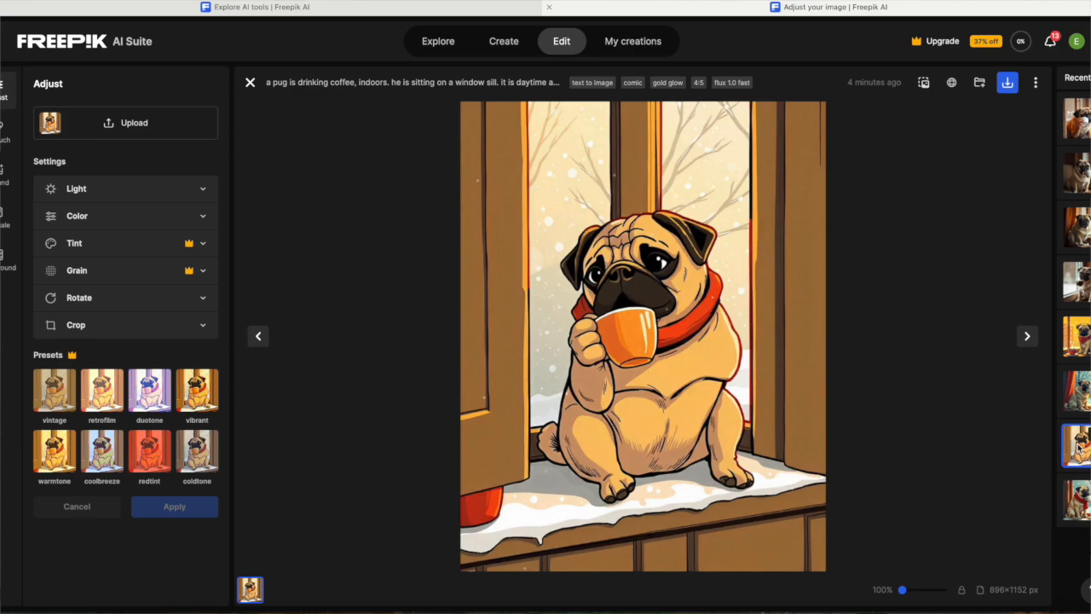
pyautogui.click(1081, 499)
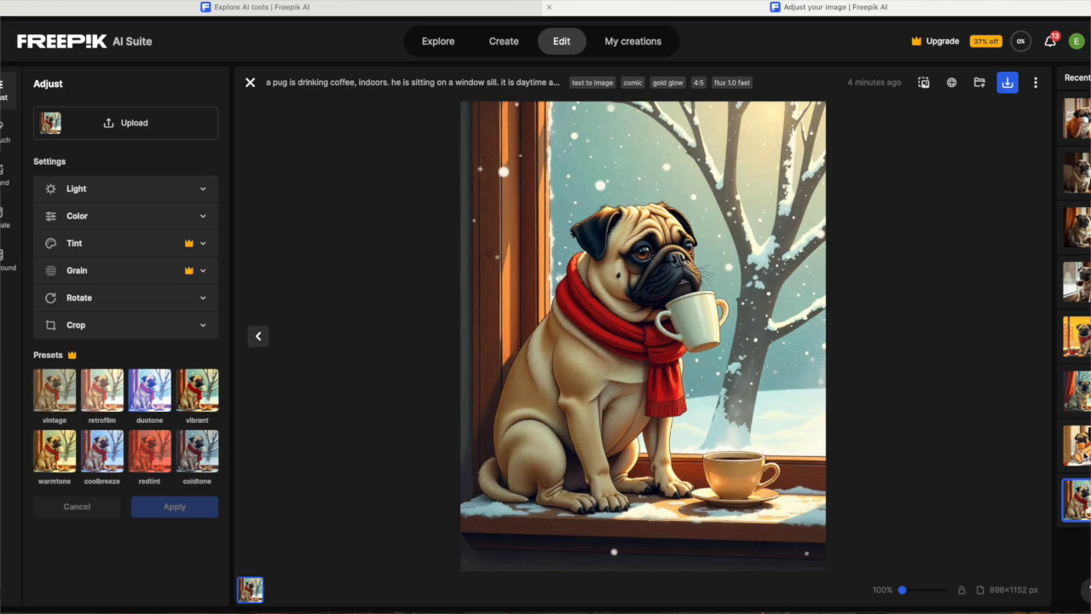
pyautogui.click(1081, 224)
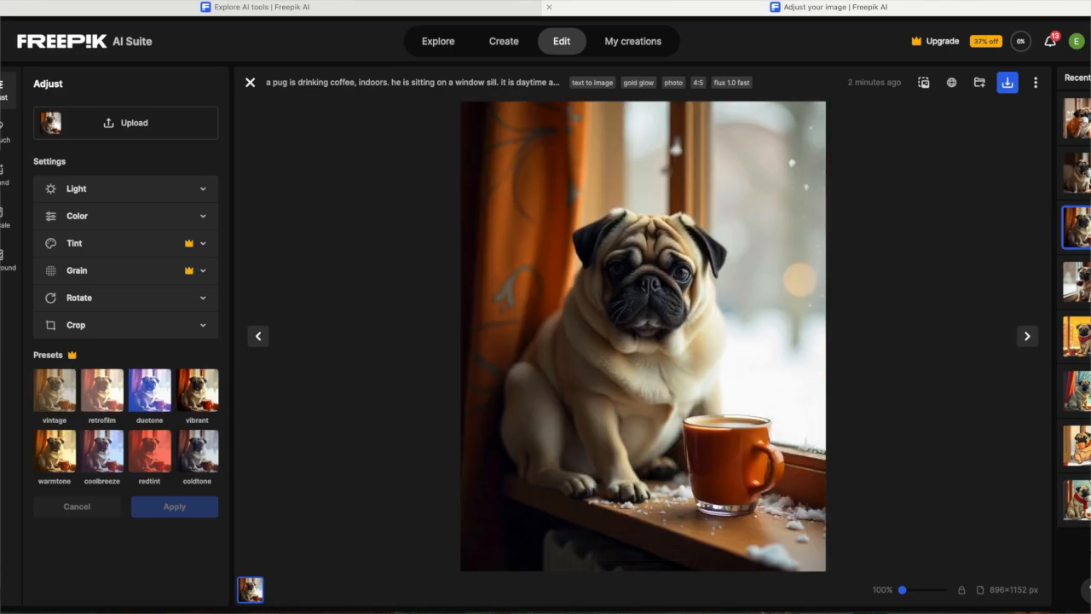
# - Review the first two photo-style pug images again and return to the one with the orange mug
pyautogui.click(1078, 173)
pyautogui.click(1078, 117)
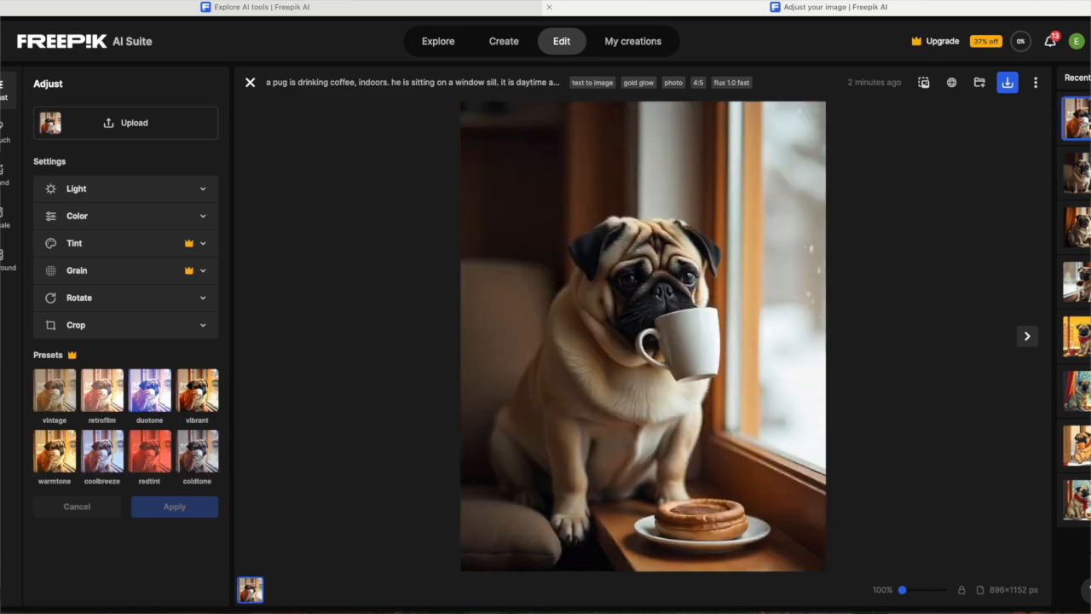
pyautogui.click(1079, 180)
pyautogui.click(1073, 232)
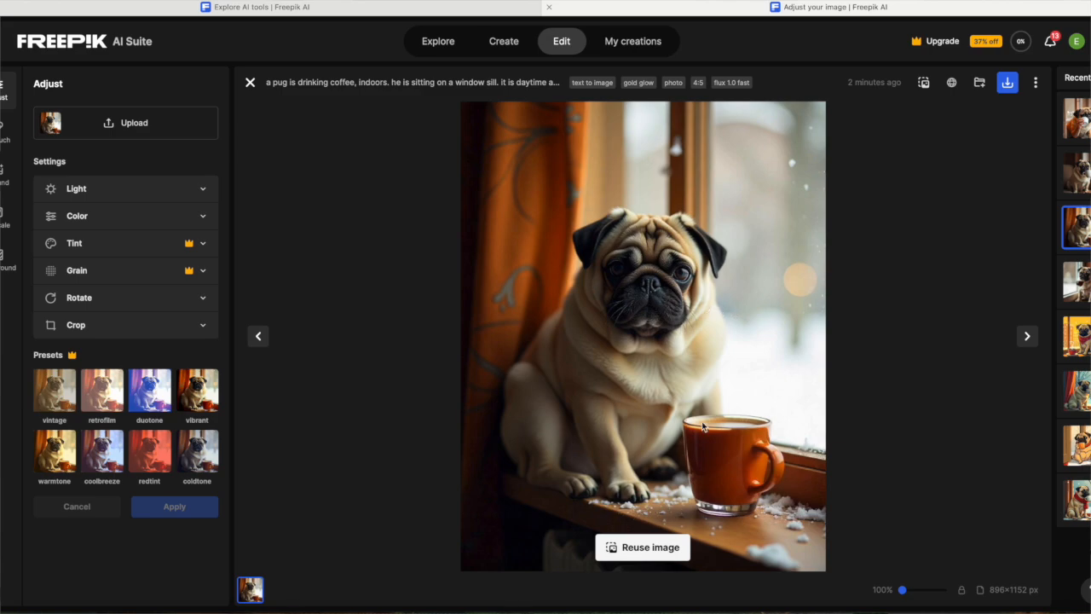
# - Adjust the image's light with exposure at 119%, brightness at 106% and contrast at 106%
pyautogui.click(78, 189)
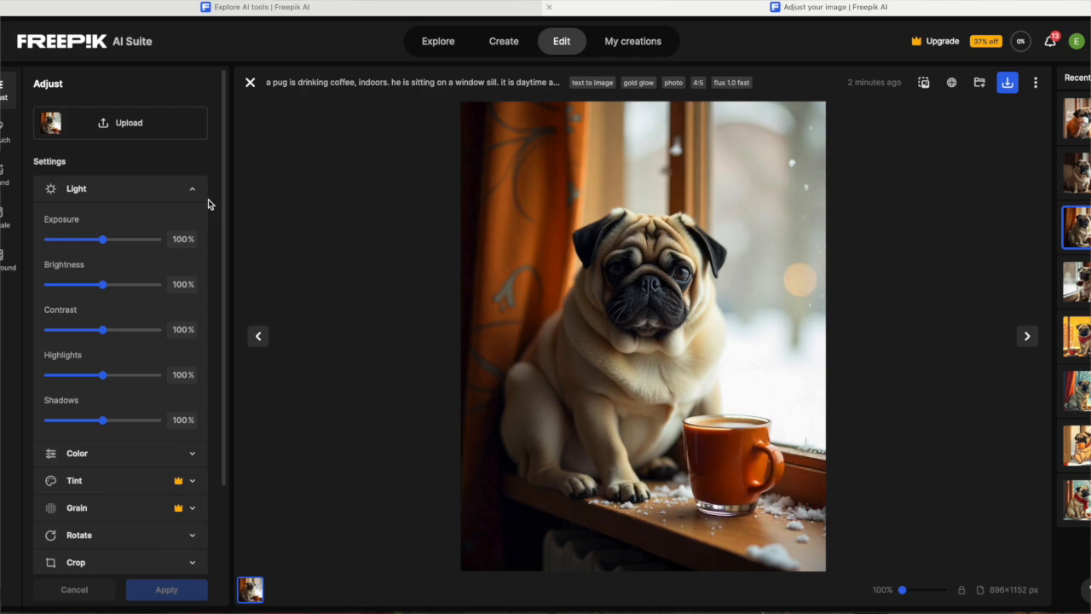
pyautogui.press('XF86MonBrightnessUp')
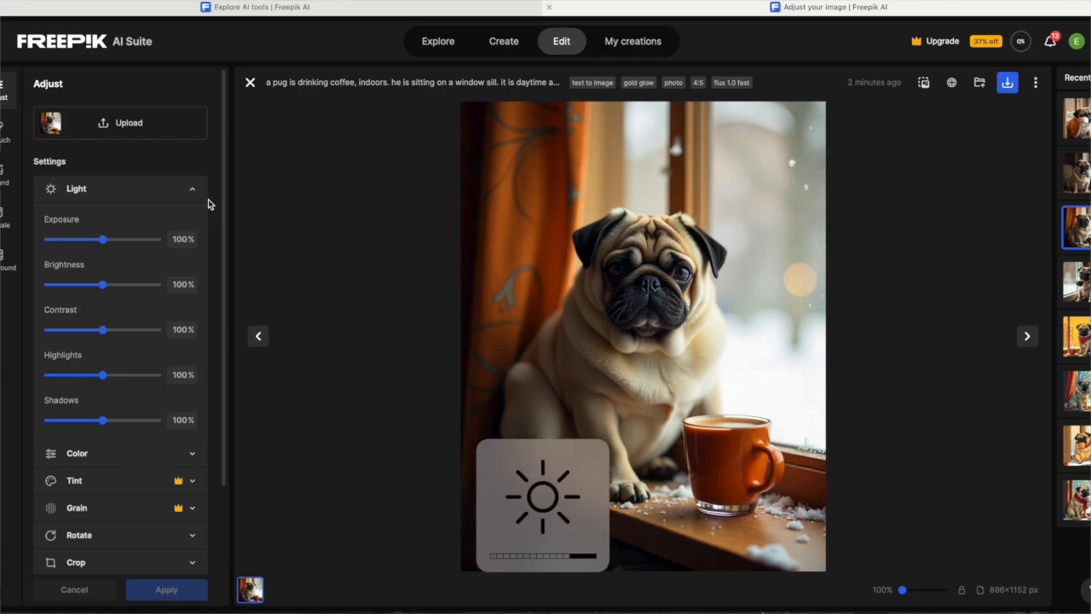
pyautogui.click(115, 244)
pyautogui.moveTo(115, 246)
pyautogui.mouseDown()
pyautogui.moveTo(105, 245)
pyautogui.moveTo(114, 244)
pyautogui.mouseUp()
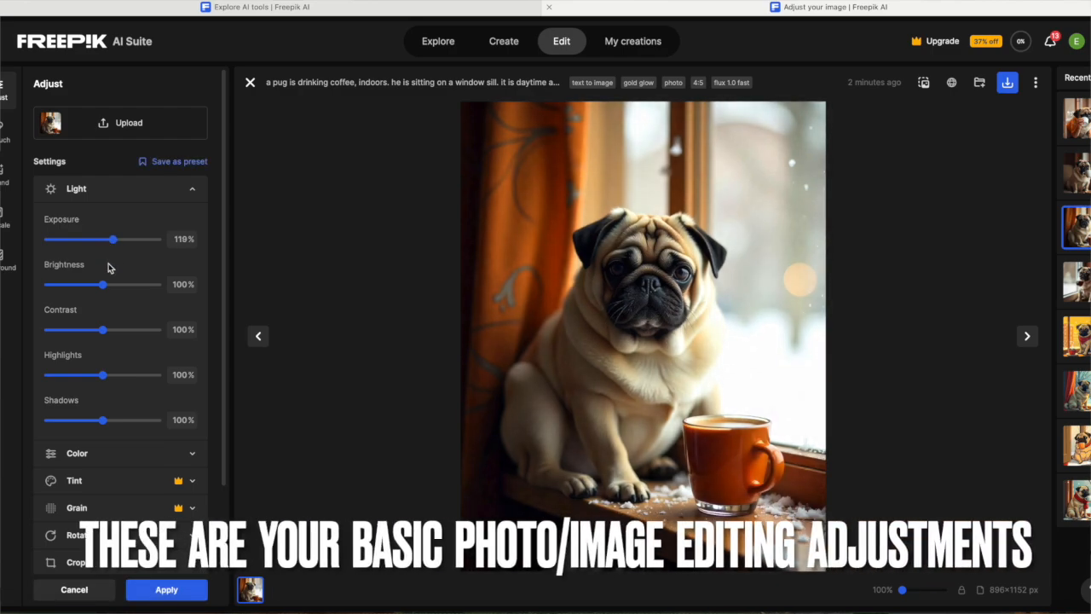
pyautogui.moveTo(102, 285); pyautogui.dragTo(107, 291)
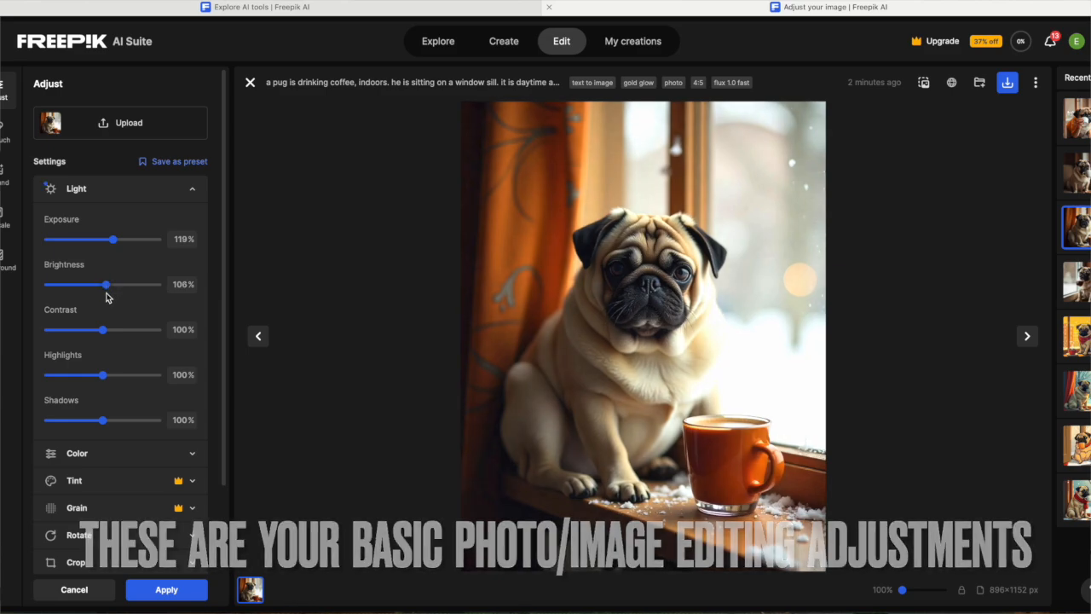
pyautogui.moveTo(103, 331); pyautogui.dragTo(106, 333)
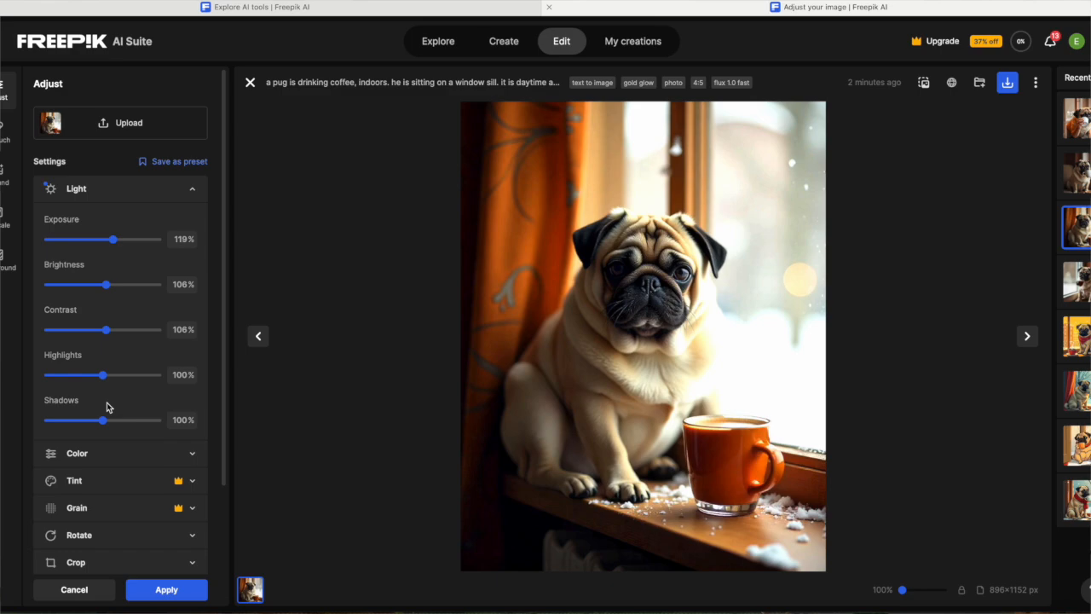
# - Set both the saturation and the temperature of the pug image to 91%
pyautogui.scroll(-2, 107, 403)
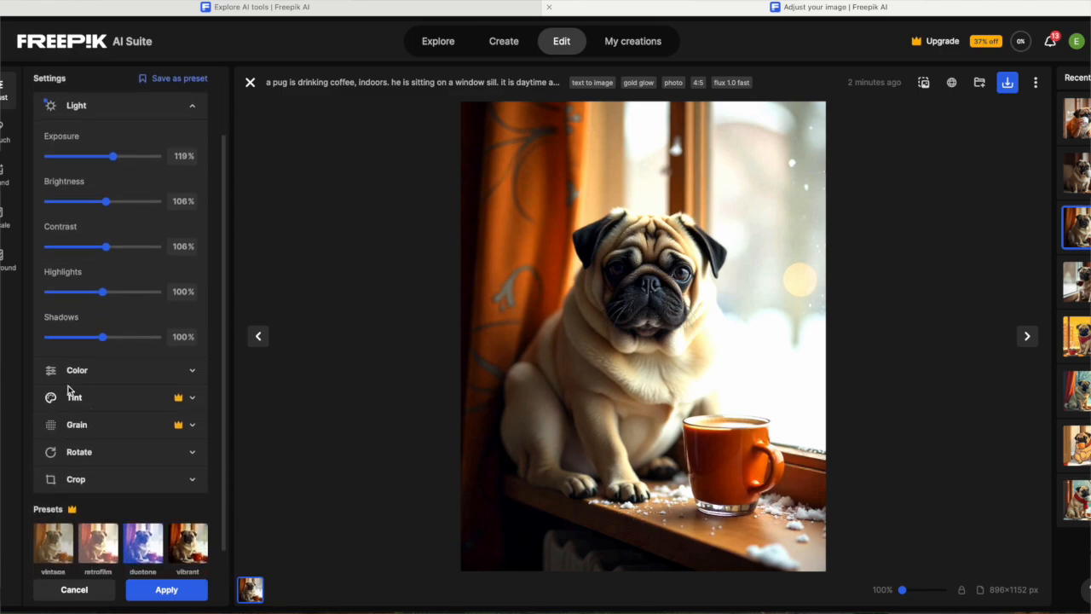
pyautogui.click(77, 373)
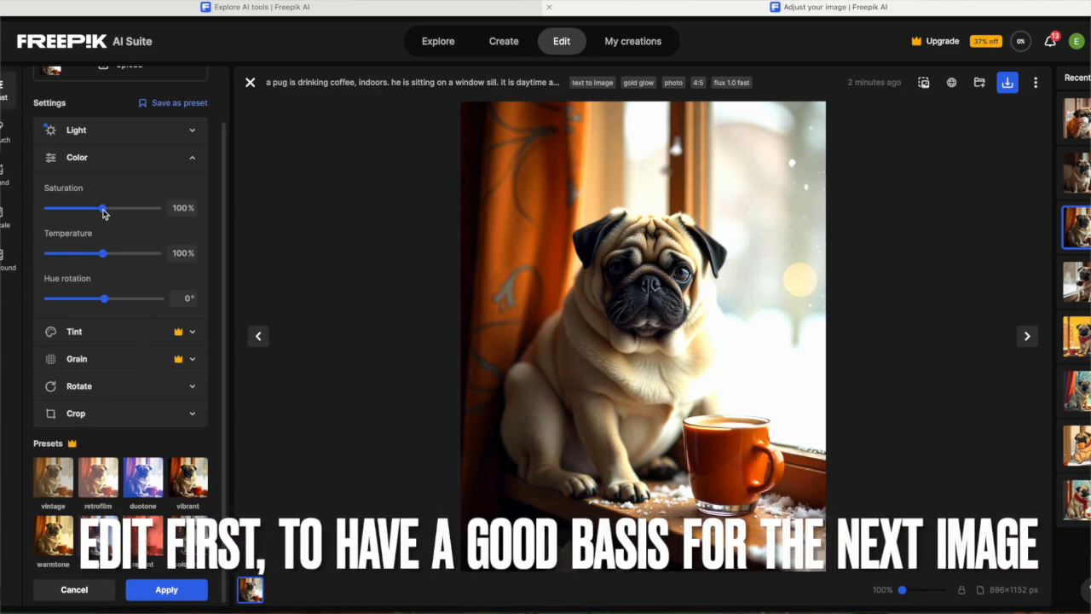
pyautogui.moveTo(102, 209); pyautogui.dragTo(97, 209)
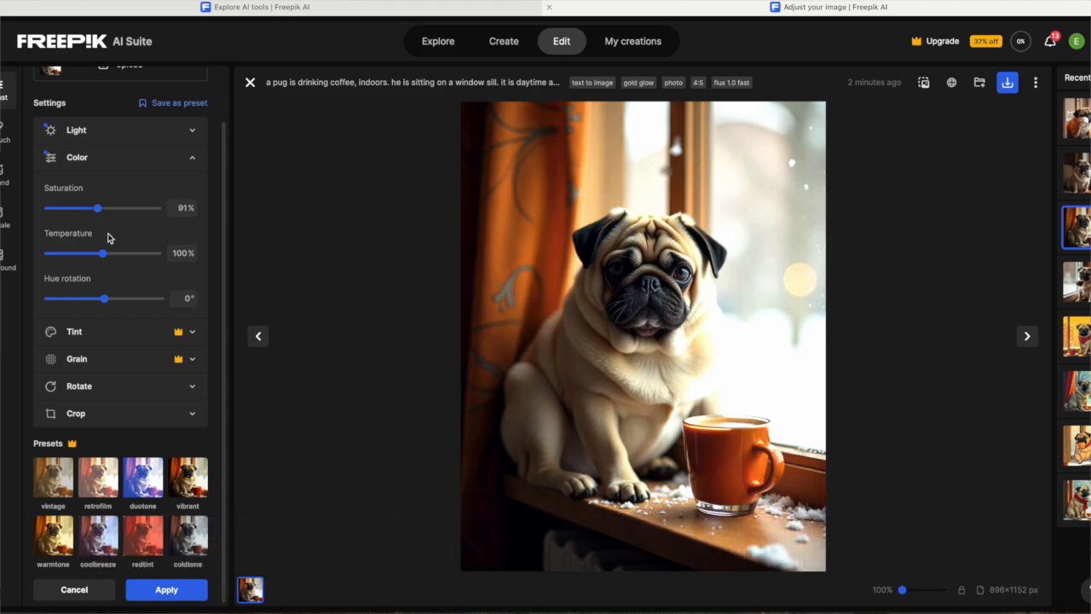
pyautogui.moveTo(102, 254); pyautogui.dragTo(97, 261)
pyautogui.moveTo(716, 232)
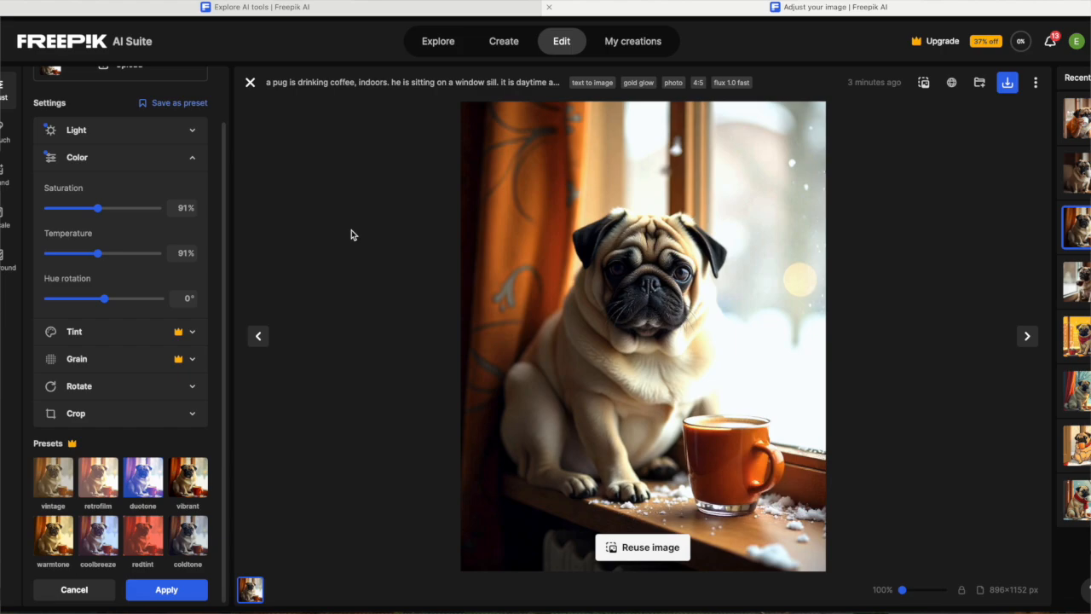
# - Examine the tint, grain, rotate and crop adjustment options one after another
pyautogui.click(104, 333)
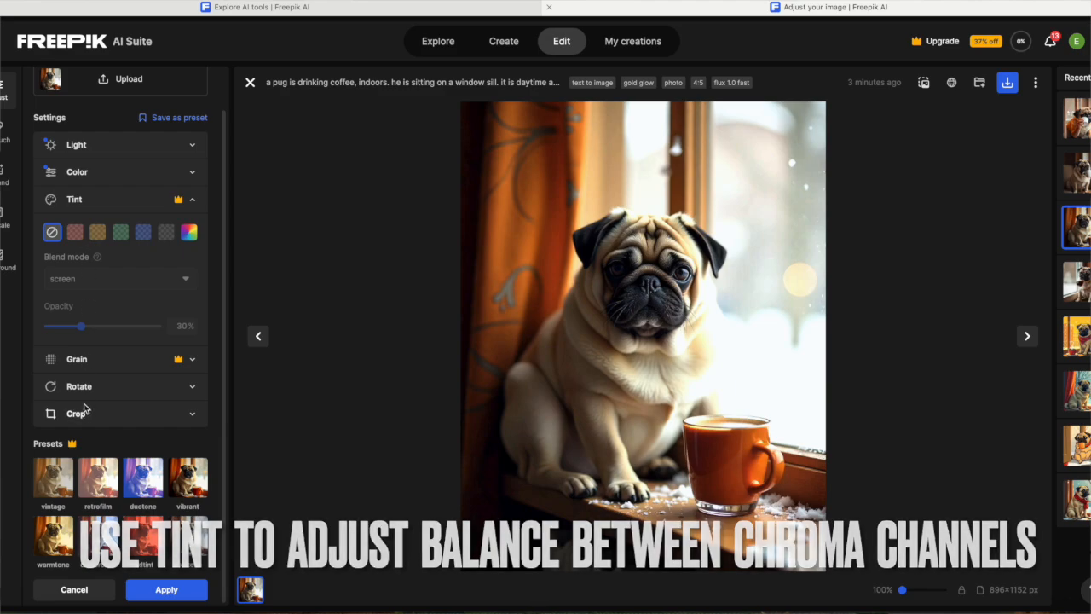
pyautogui.click(95, 360)
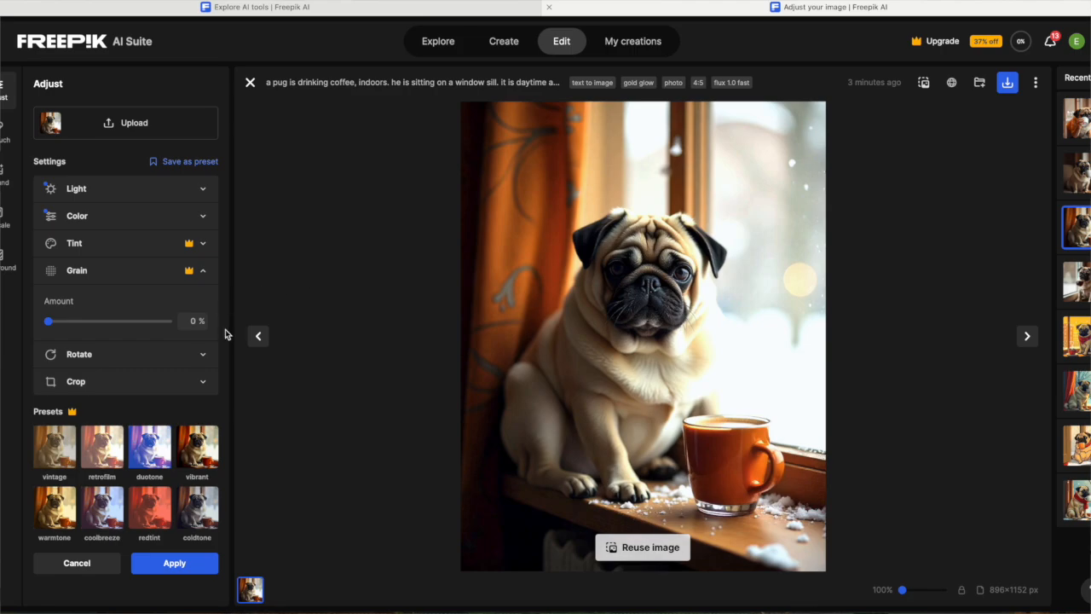
pyautogui.click(140, 356)
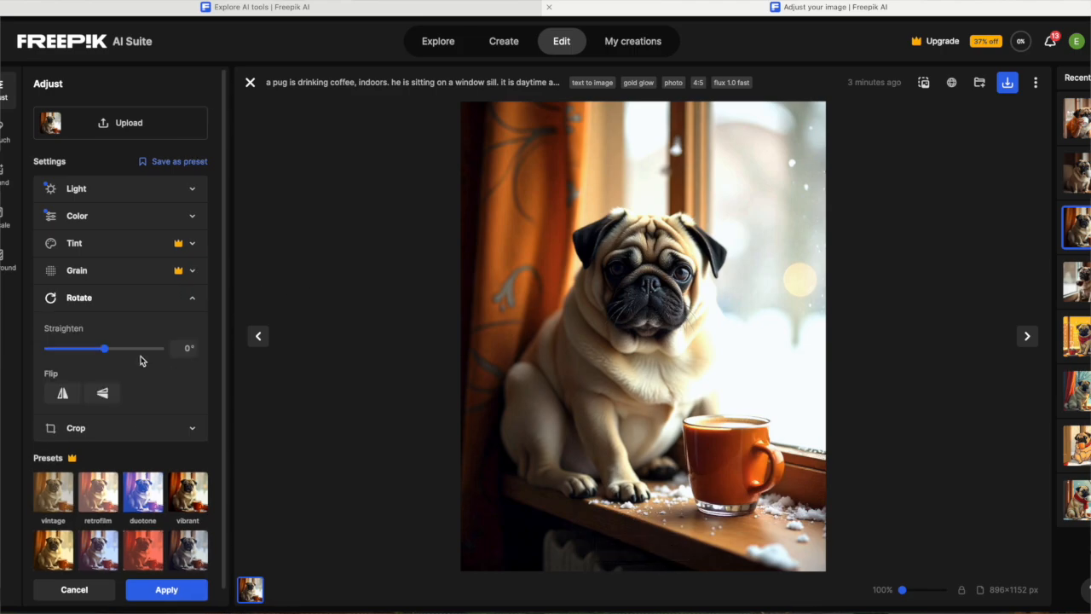
pyautogui.click(134, 438)
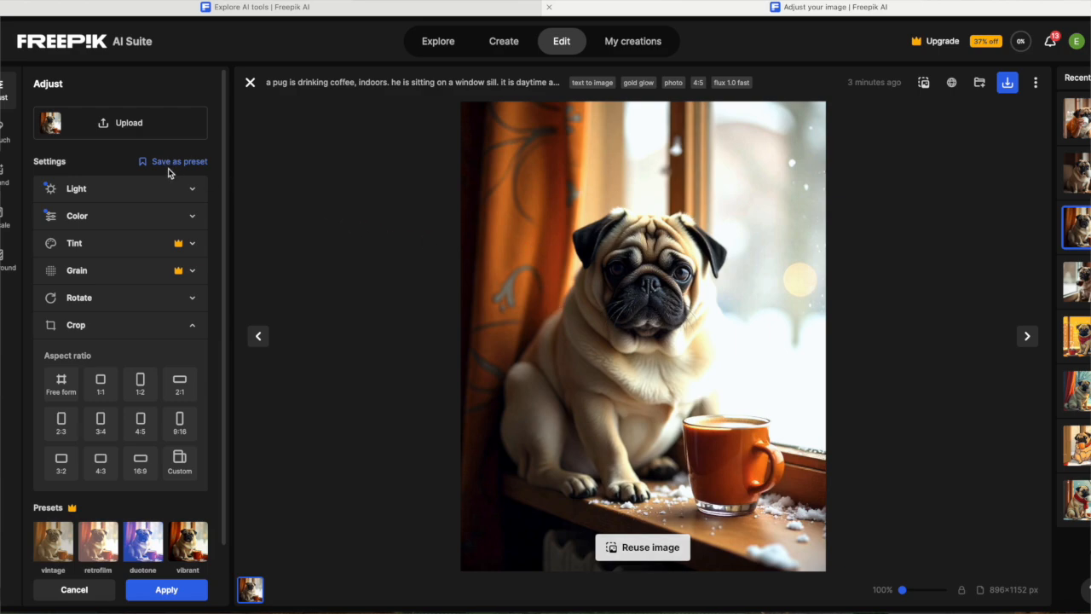
# - Switch to the Retouch tool and select the orange mug with the lasso
pyautogui.click(7, 133)
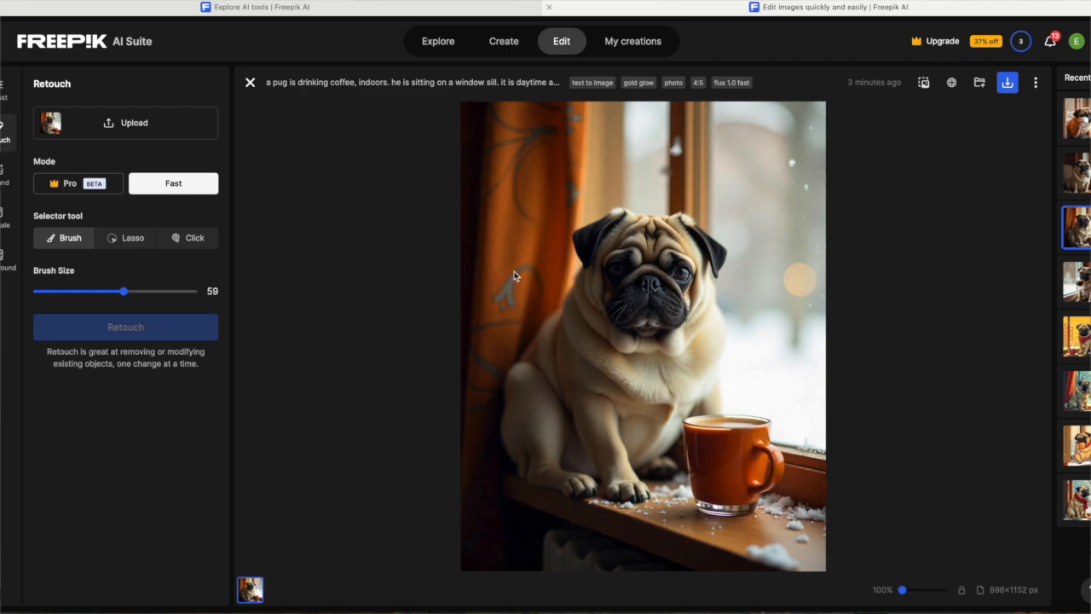
pyautogui.click(123, 239)
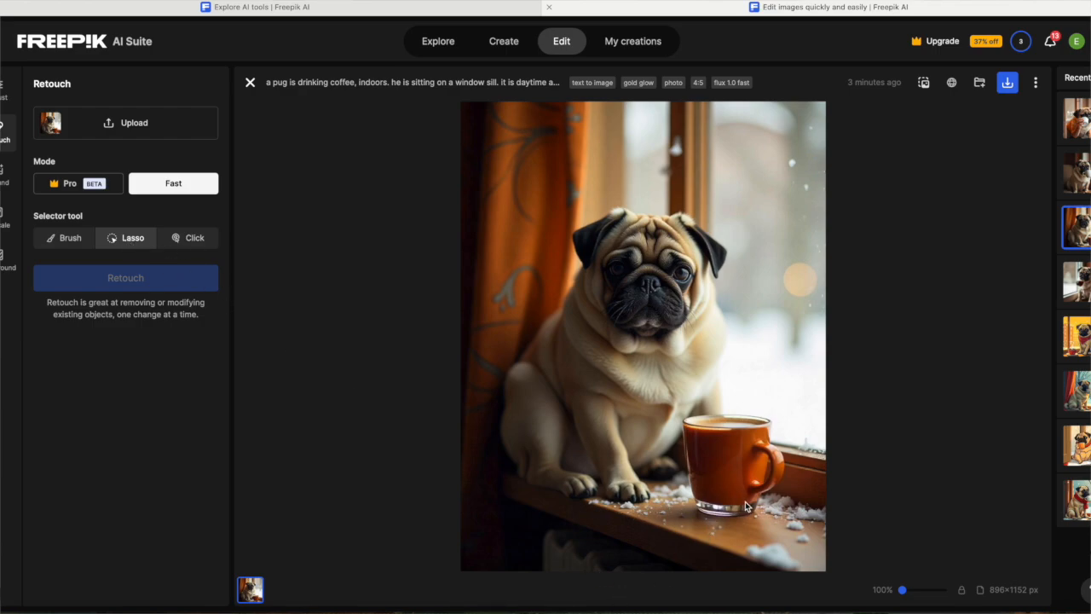
pyautogui.moveTo(708, 507)
pyautogui.mouseDown()
pyautogui.moveTo(755, 501)
pyautogui.moveTo(775, 467)
pyautogui.moveTo(767, 432)
pyautogui.moveTo(718, 417)
pyautogui.moveTo(685, 424)
pyautogui.mouseUp()
# - Generate retouch options for the selected mug with the prompt "change colour of mug" and preview two of them on the image
pyautogui.click(81, 236)
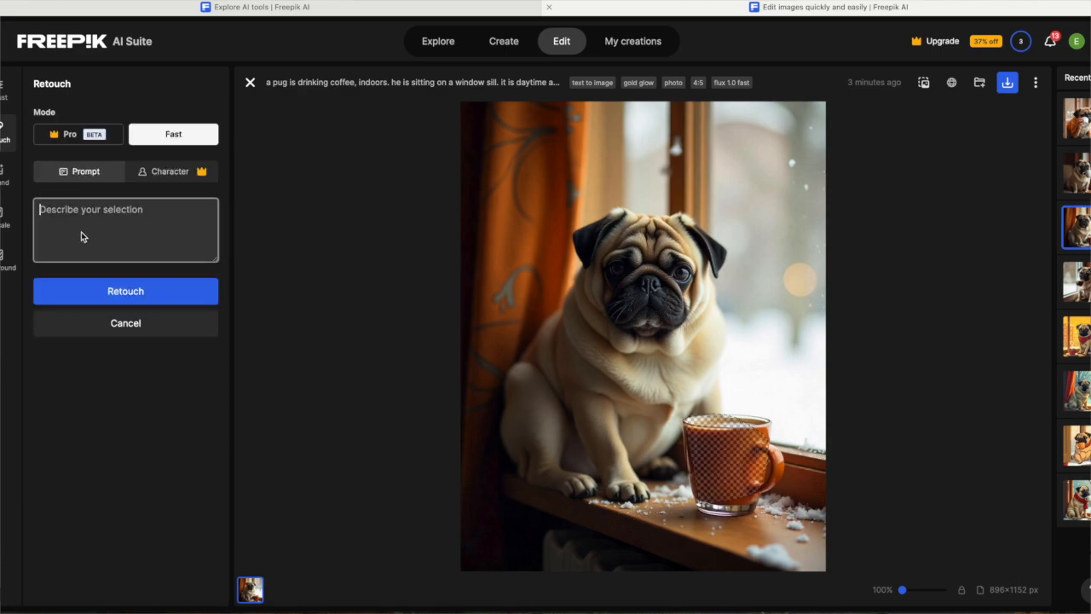
pyautogui.write('change colour of mug')
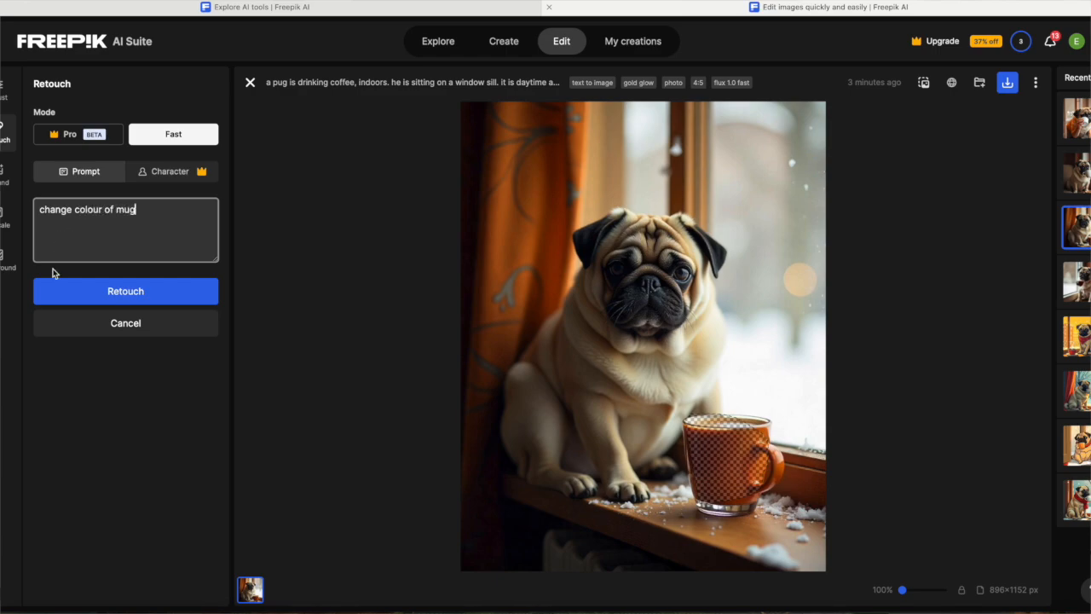
pyautogui.click(97, 291)
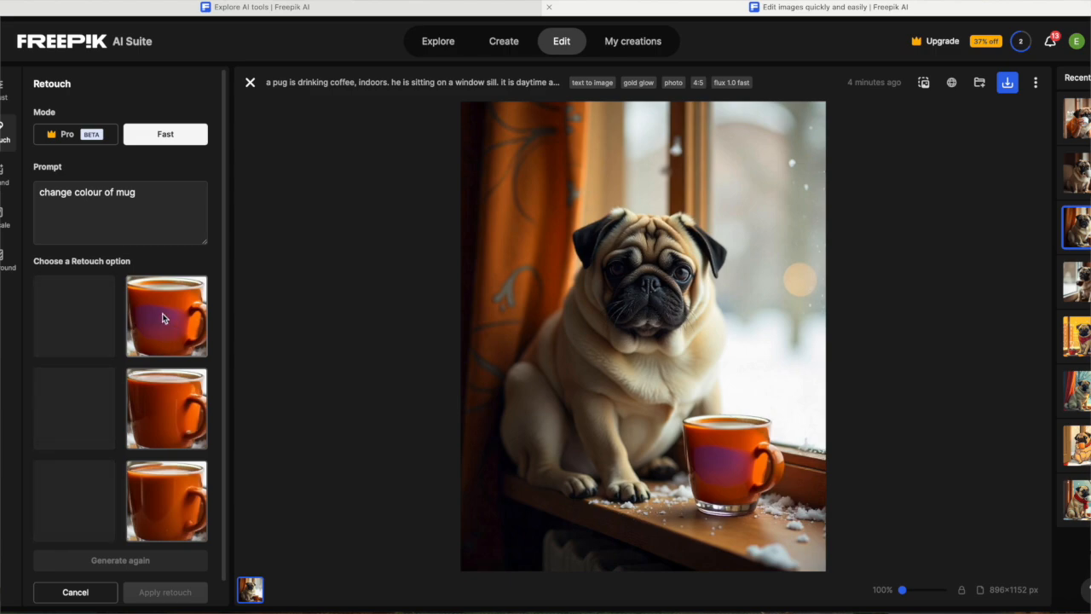
pyautogui.click(164, 398)
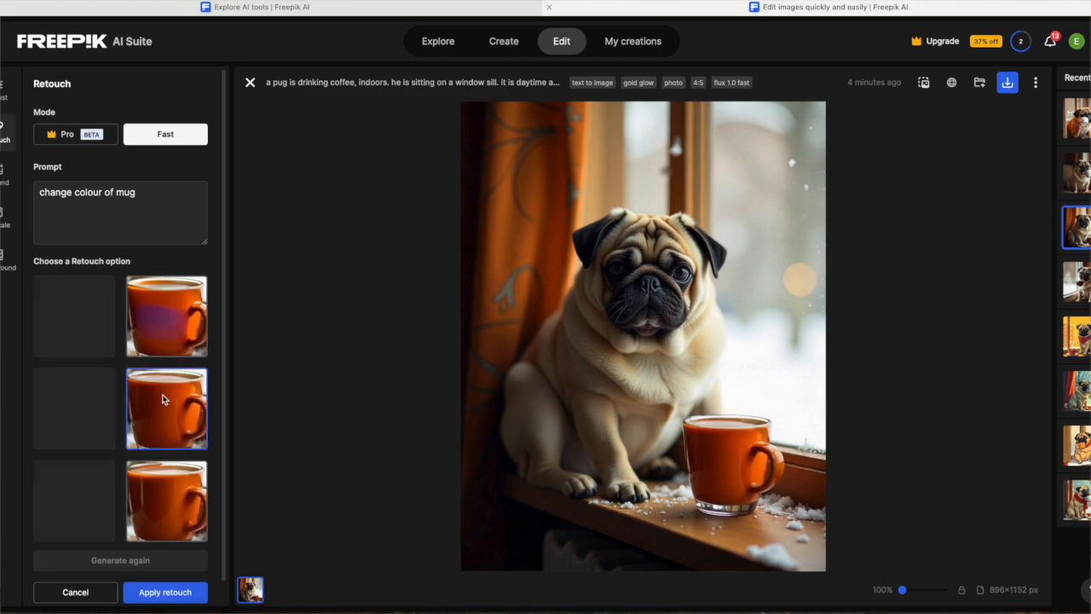
pyautogui.click(155, 494)
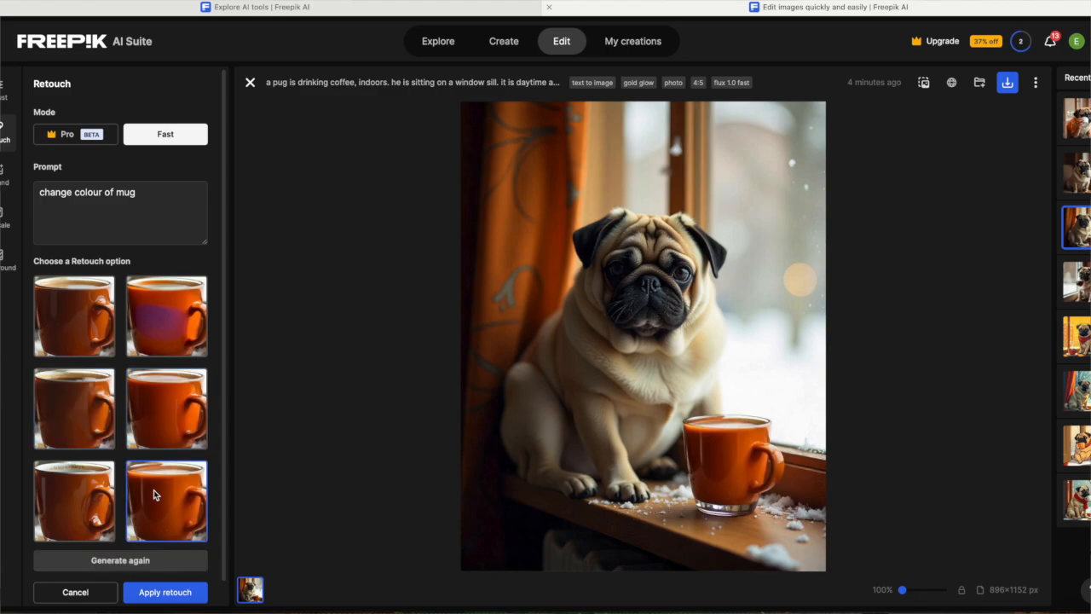
# - Regenerate the mug retouch with the prompt "change colour of mug to green" and discard the results after previewing them
pyautogui.click(158, 191)
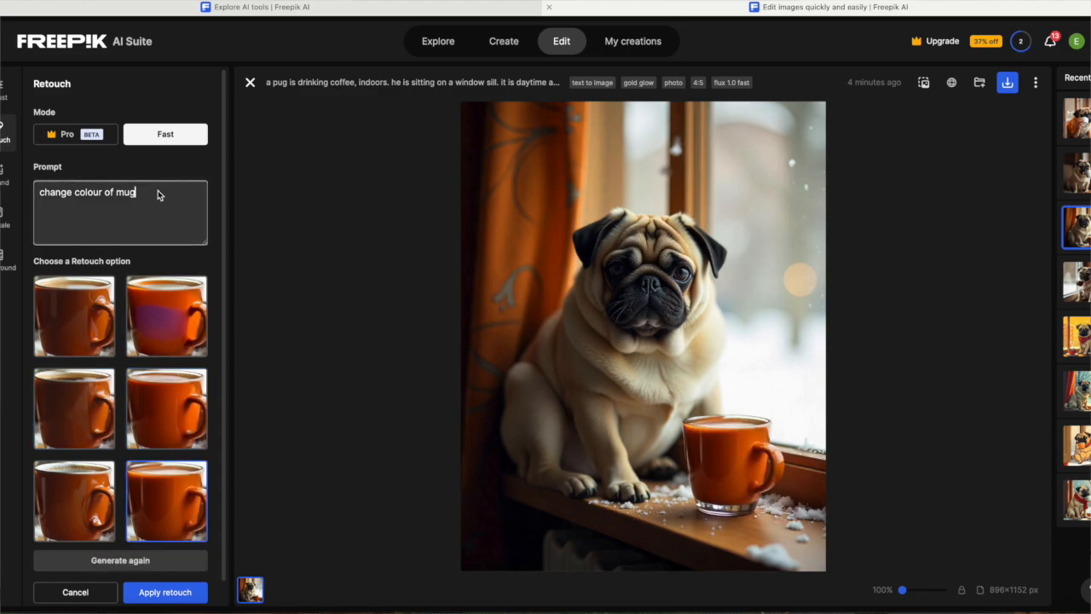
pyautogui.press('BackSpace')
pyautogui.press('BackSpace')
pyautogui.press('BackSpace')
pyautogui.write('mug to green')
pyautogui.click(145, 567)
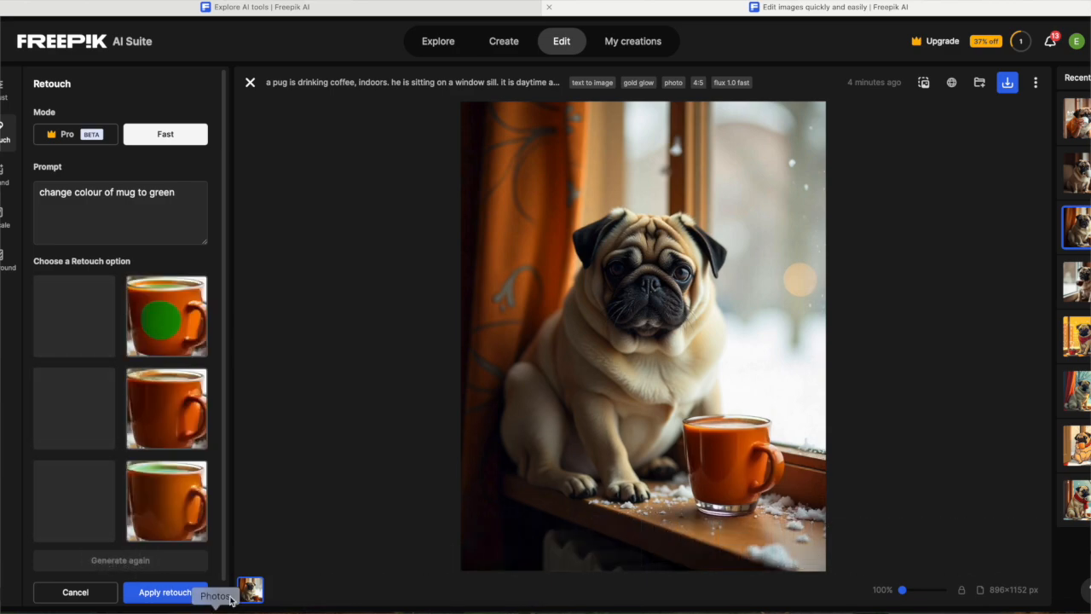
pyautogui.click(167, 508)
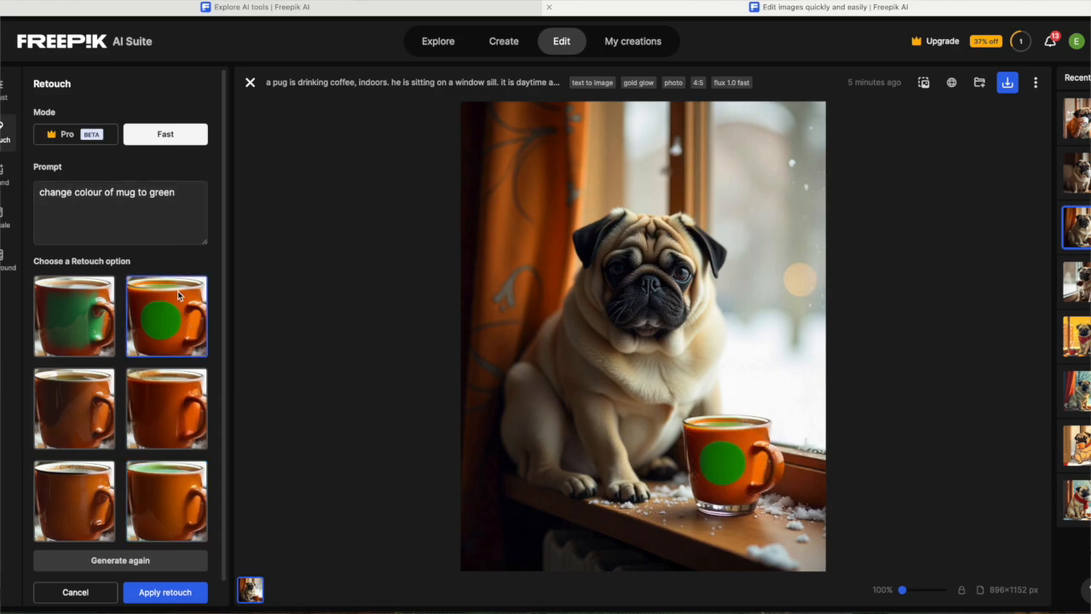
pyautogui.click(81, 594)
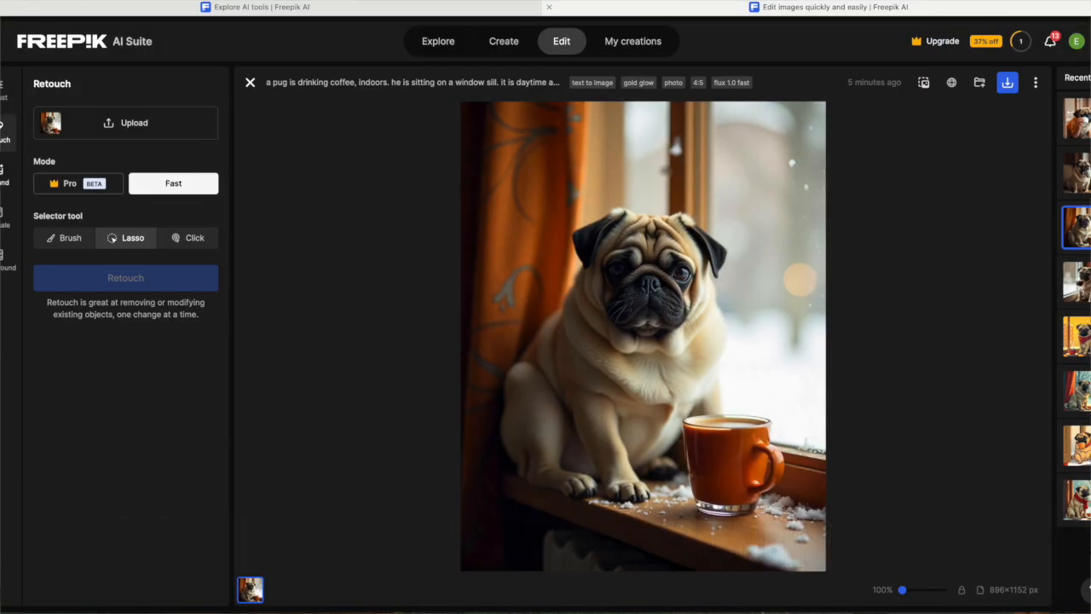
# - Expand the image in Classic mode at 4:5, with the original shrunk by two zoom-out steps and moved lower in the frame
pyautogui.click(4, 175)
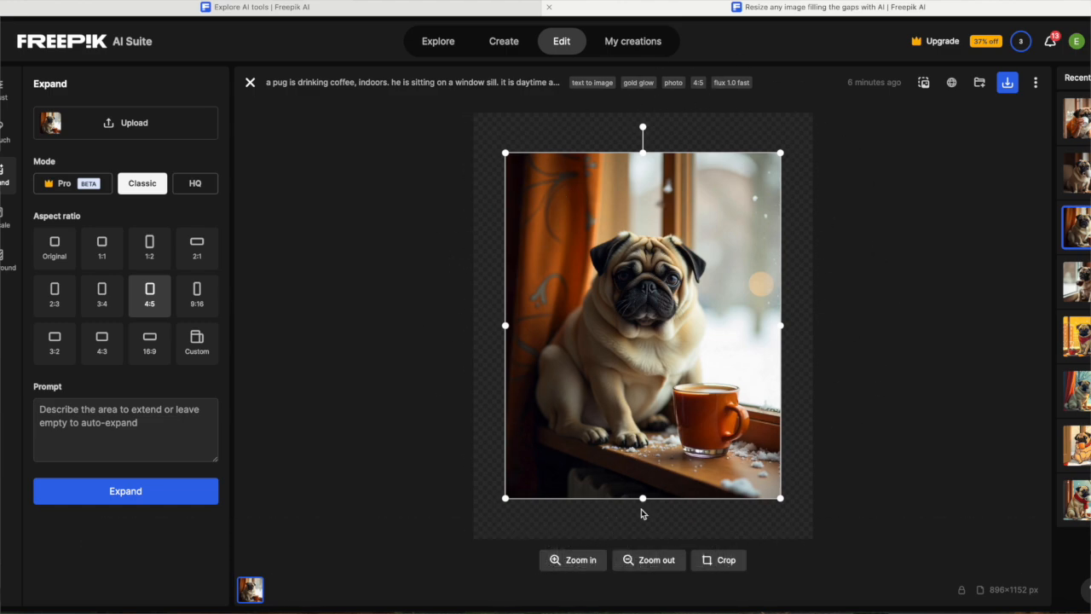
pyautogui.click(636, 562)
pyautogui.click(636, 562)
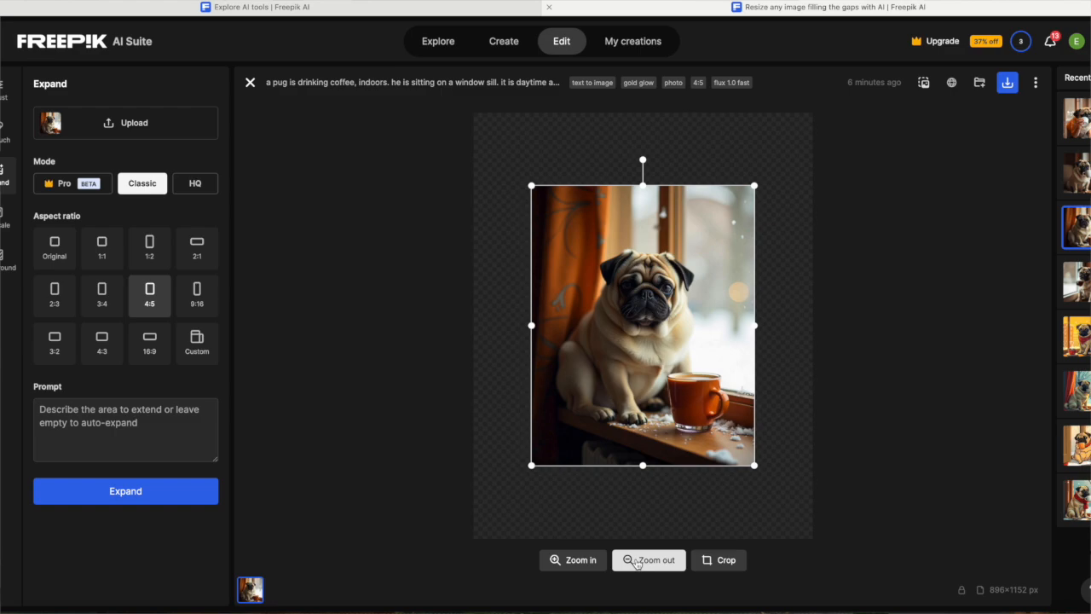
pyautogui.moveTo(639, 397); pyautogui.dragTo(635, 435)
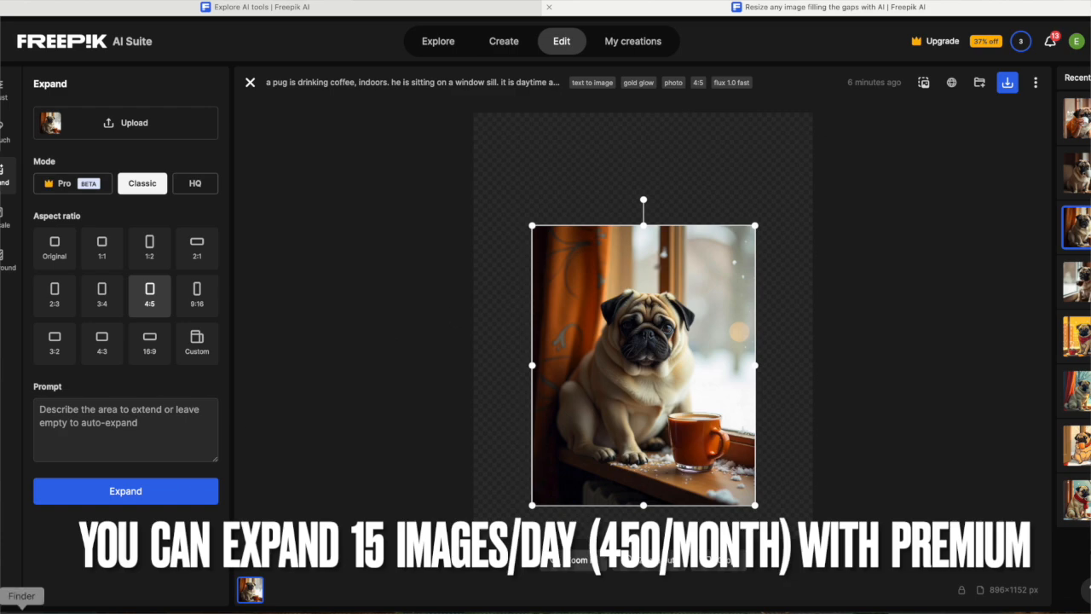
pyautogui.click(106, 498)
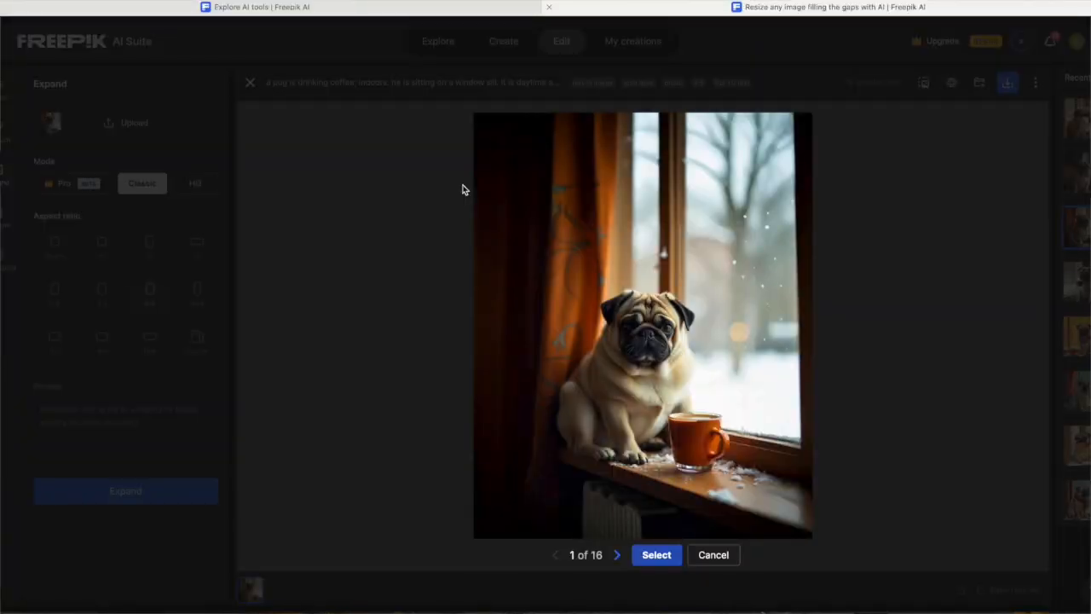
# - Compare the first three expanded versions and keep the first one
pyautogui.click(615, 556)
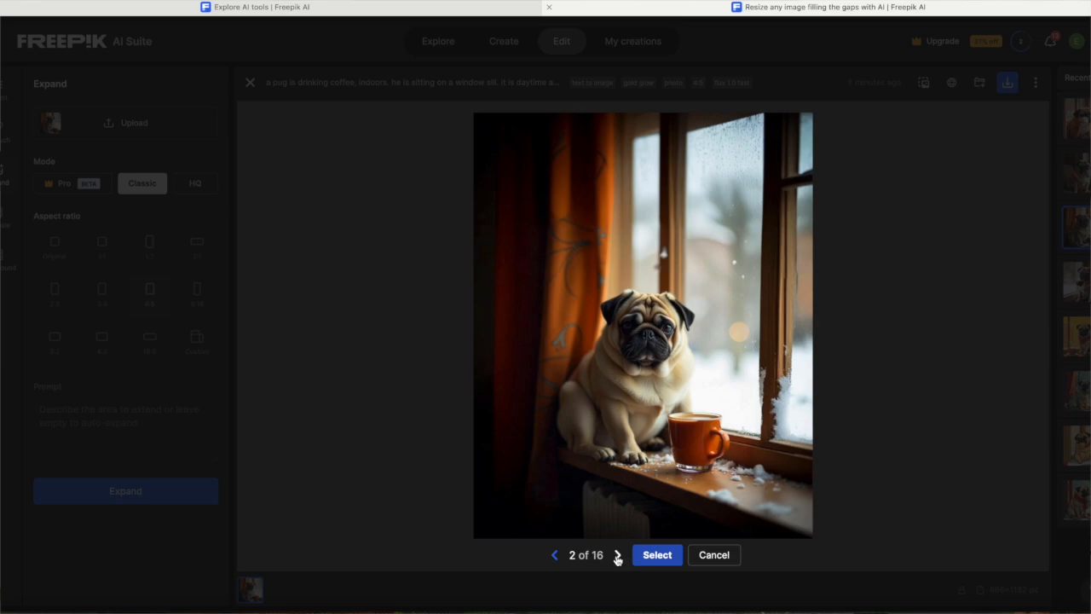
pyautogui.click(617, 556)
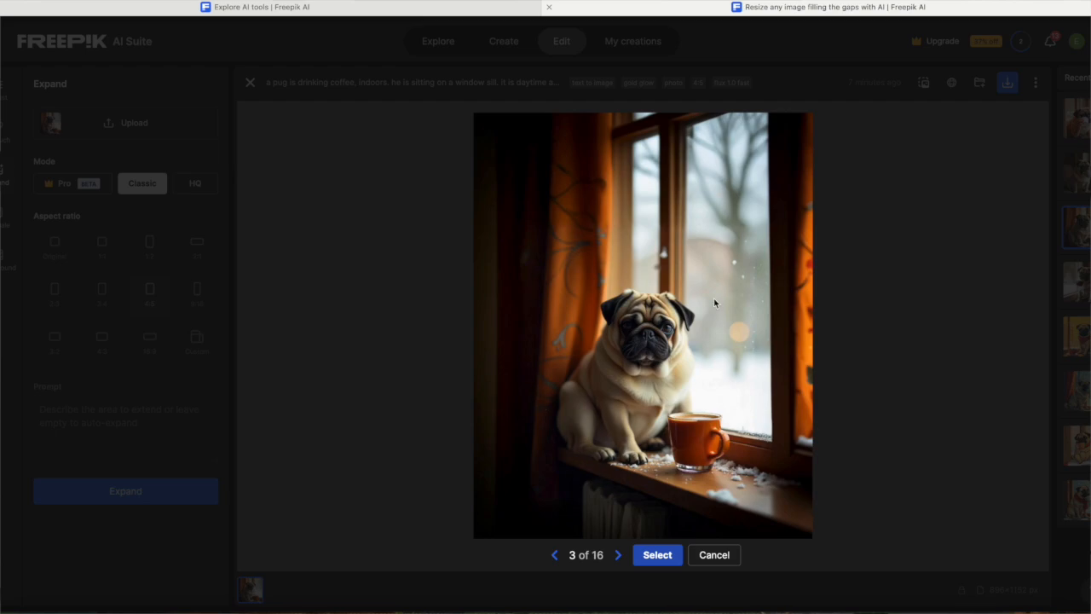
pyautogui.click(555, 556)
pyautogui.click(555, 555)
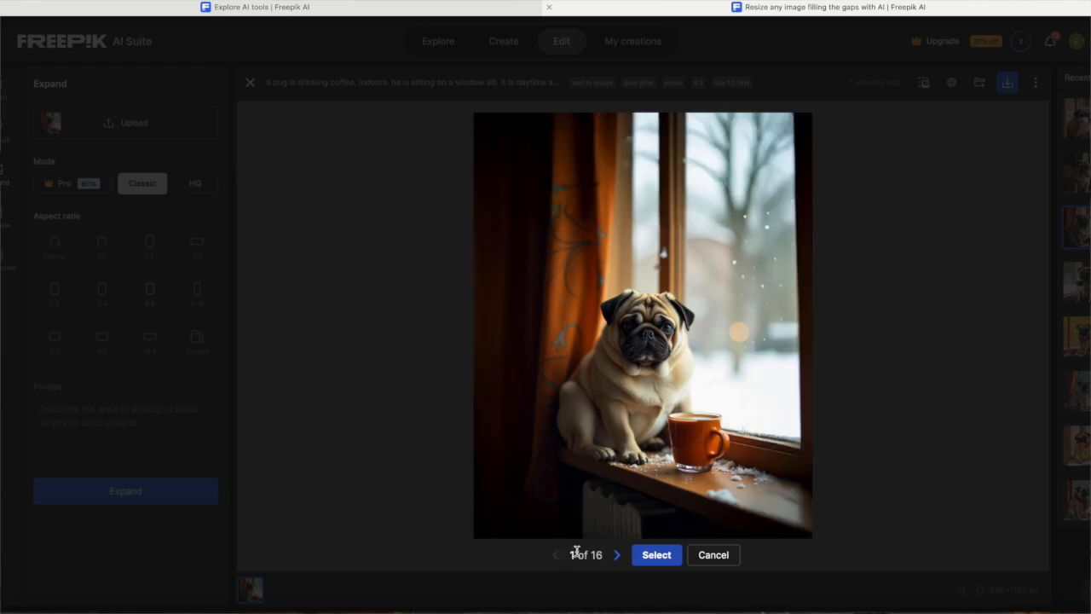
pyautogui.click(653, 555)
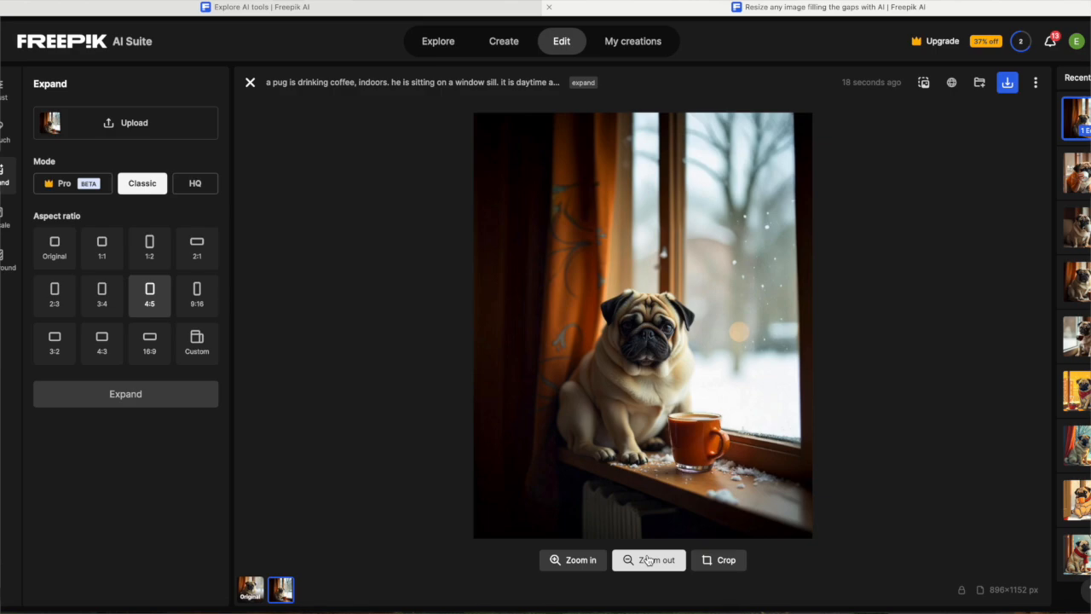
# - Upscale the expanded pug image to 4k with Imagination set to None
pyautogui.click(4, 226)
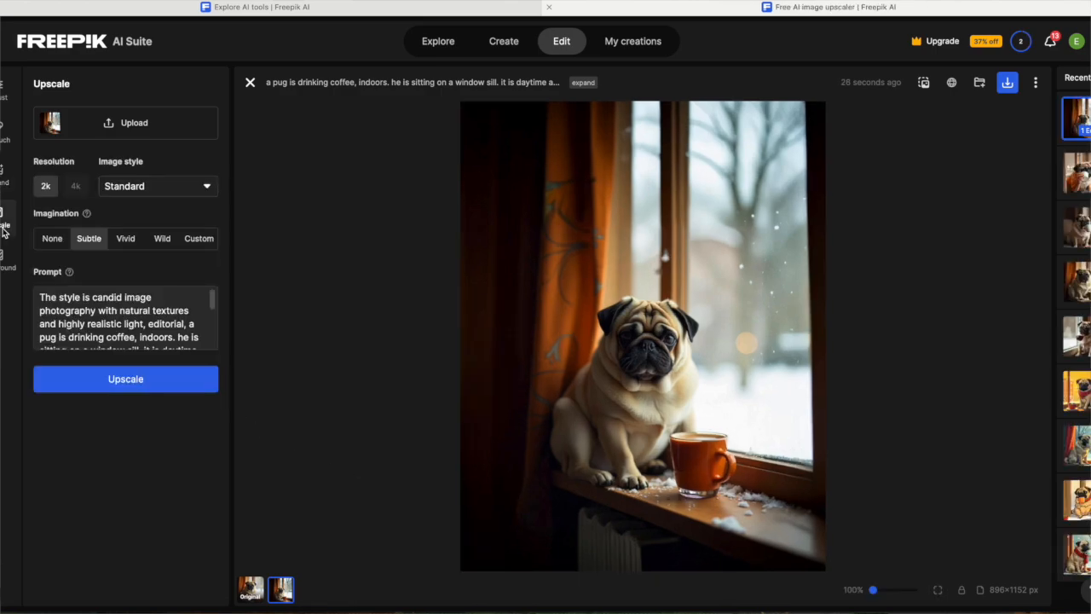
pyautogui.click(50, 240)
pyautogui.click(75, 185)
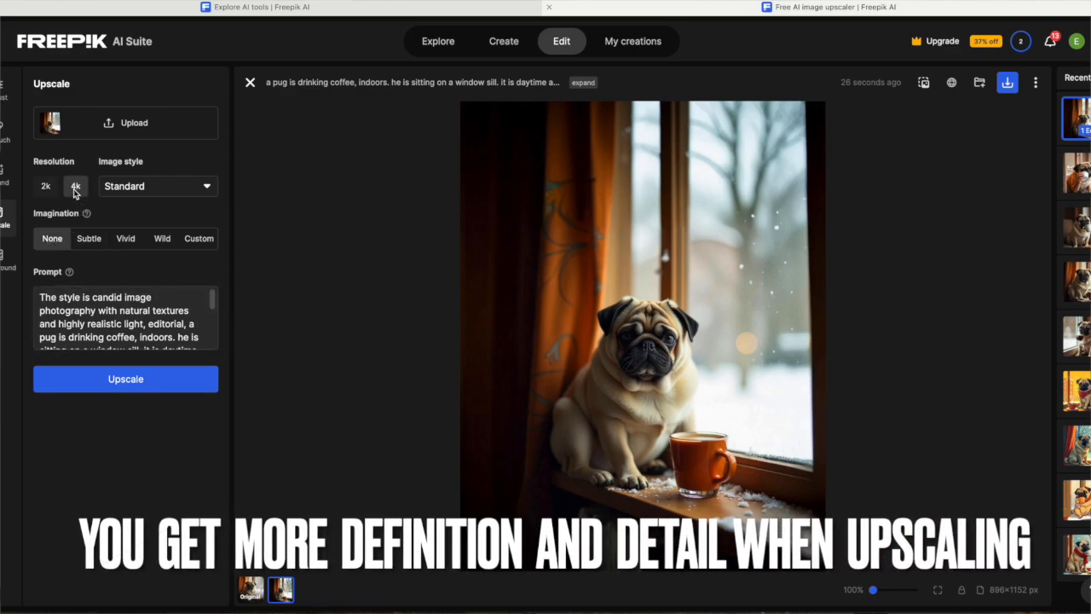
pyautogui.scroll(8, 653, 318)
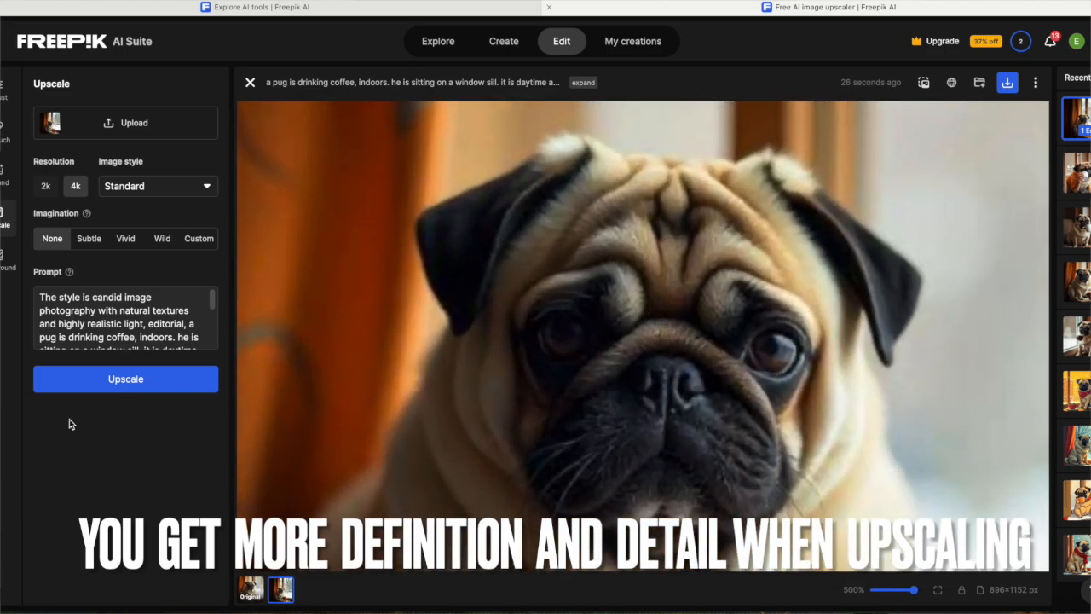
pyautogui.click(123, 379)
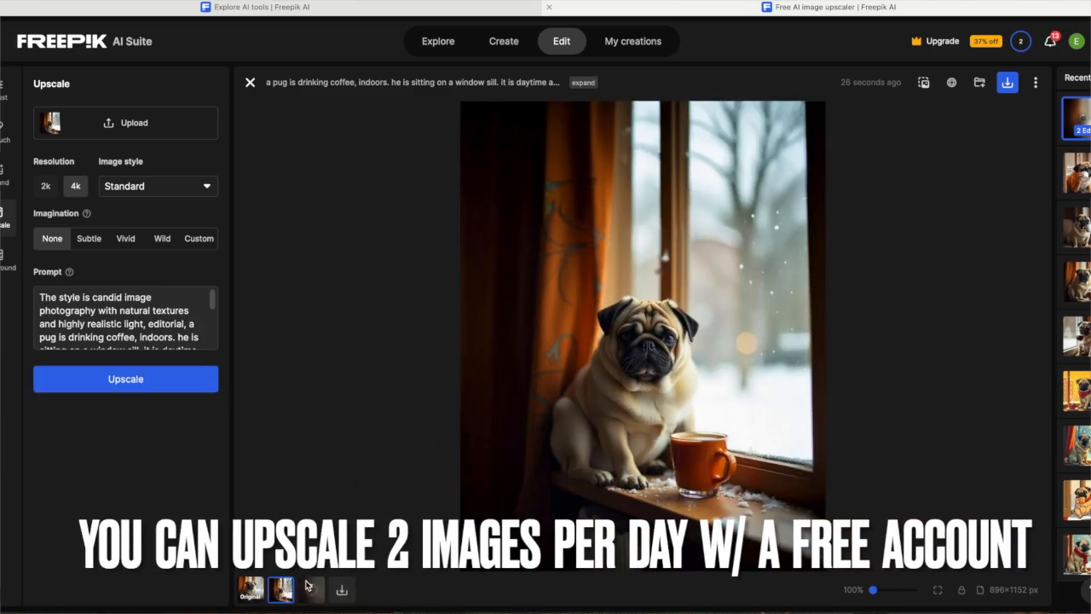
# - Open the upscaled version and compare the before and after detail around the curtain and the pug's face
pyautogui.click(314, 590)
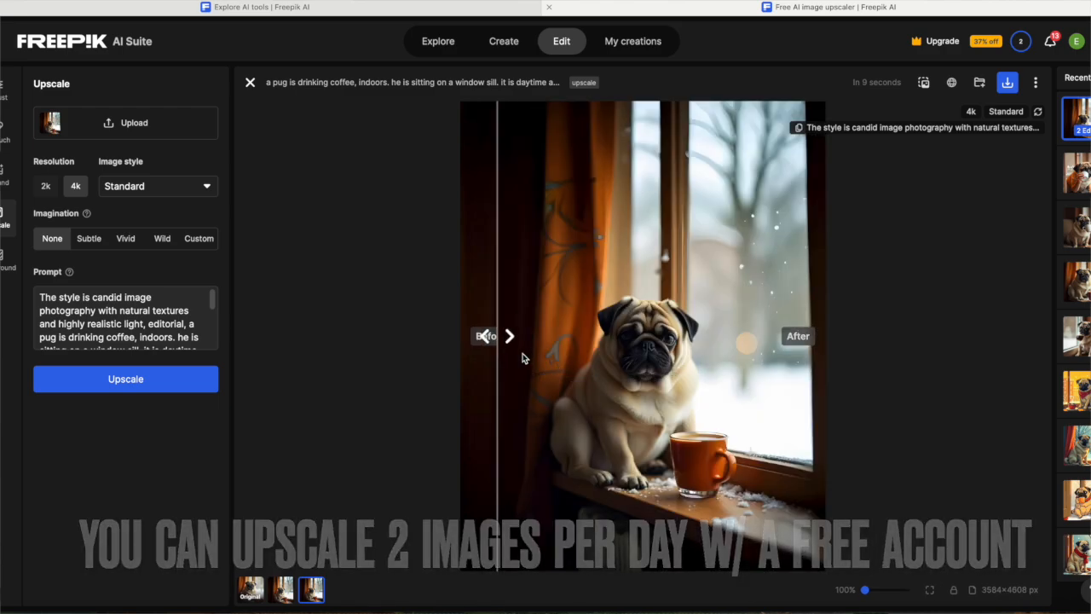
pyautogui.moveTo(503, 339); pyautogui.dragTo(518, 362)
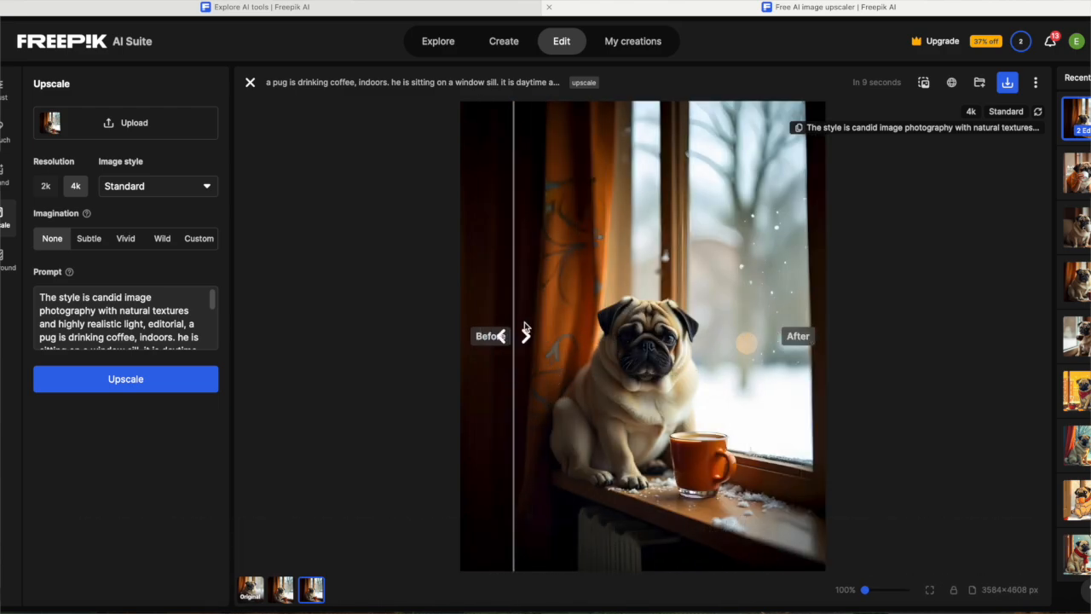
pyautogui.scroll(5, 516, 363)
pyautogui.moveTo(504, 379); pyautogui.dragTo(585, 388)
pyautogui.hscroll(2, 928, 379)
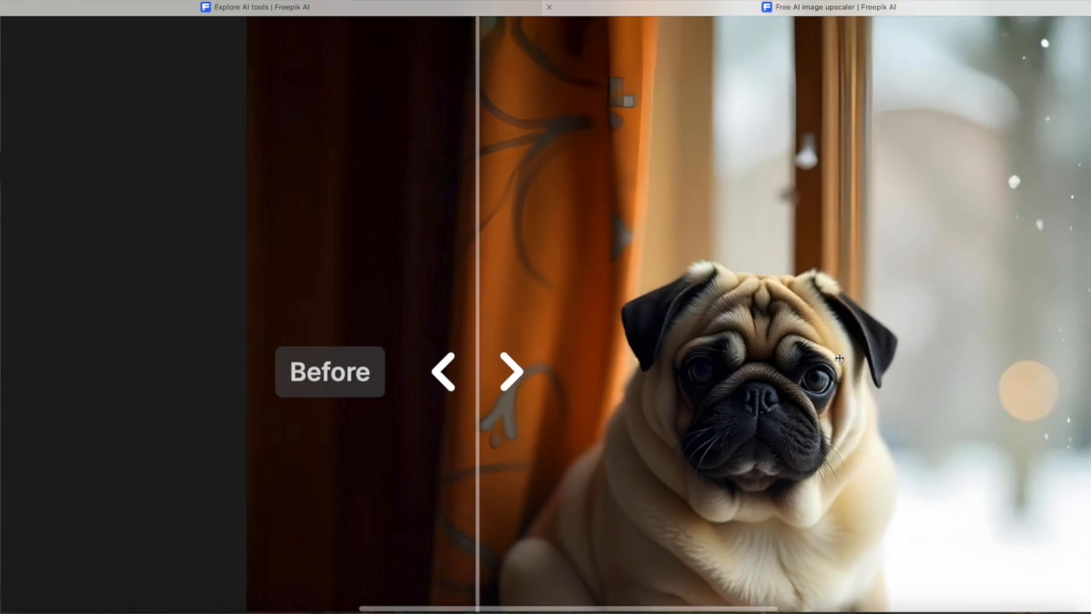
pyautogui.scroll(2, 843, 329)
pyautogui.hscroll(3, 843, 331)
pyautogui.scroll(-1, 843, 330)
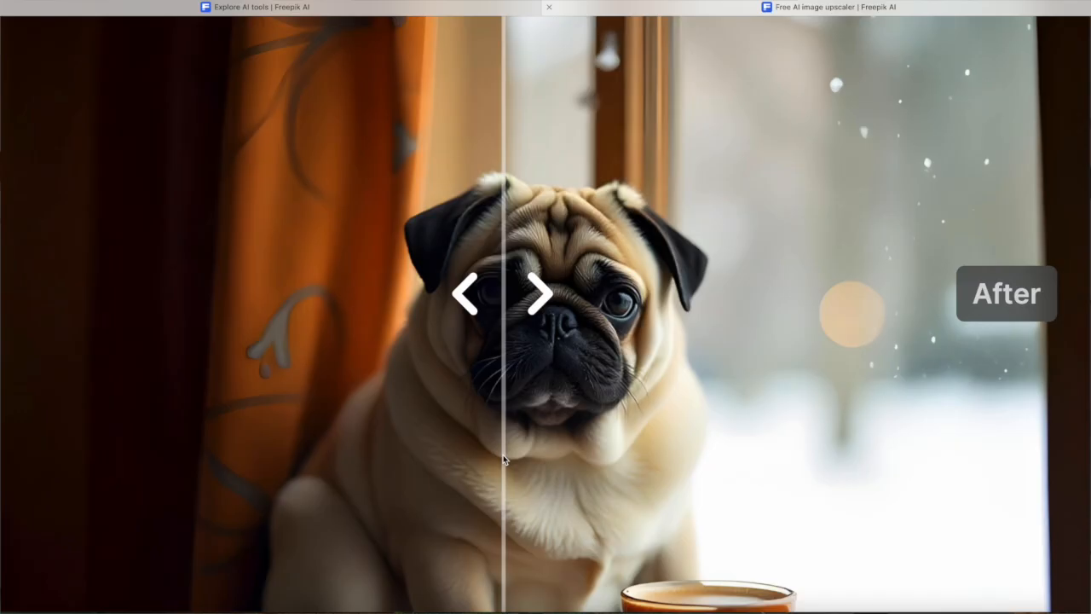
pyautogui.moveTo(475, 312); pyautogui.dragTo(311, 307)
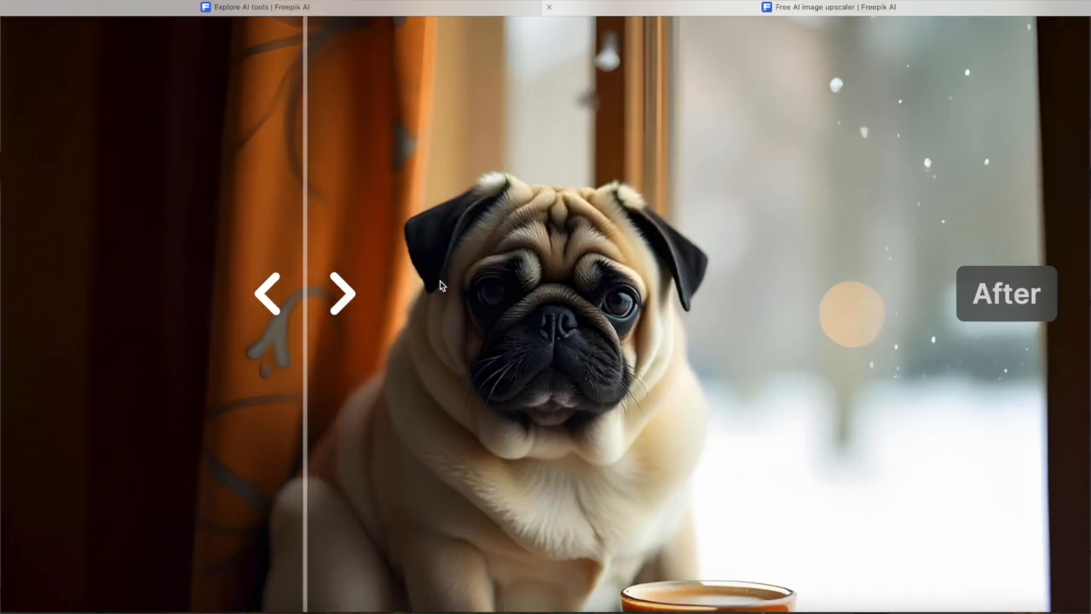
pyautogui.scroll(-5, 440, 285)
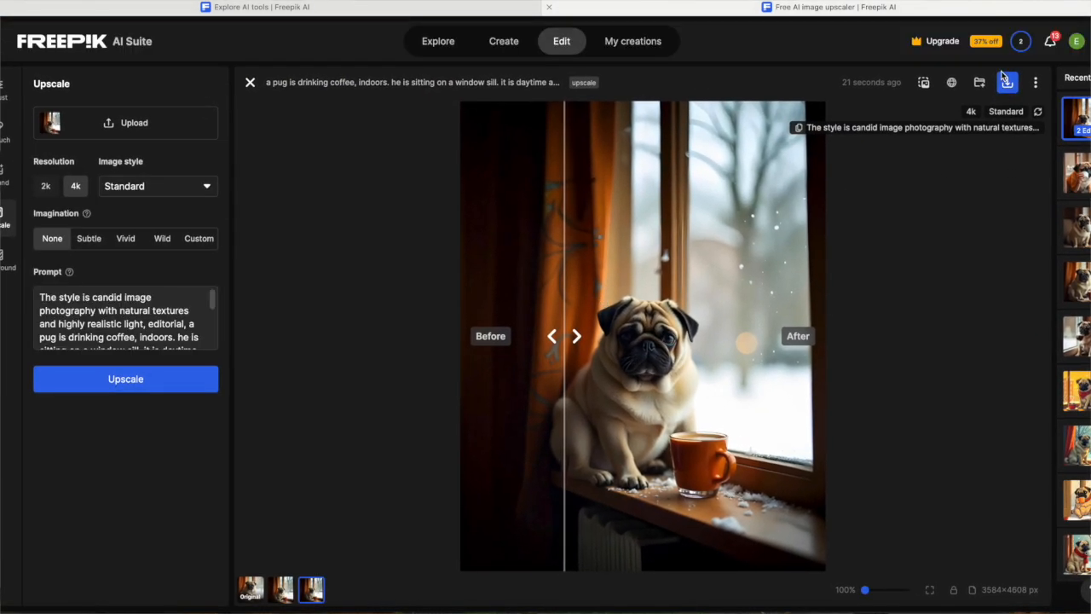
# - Download the upscaled image as PNG and submit the highest satisfaction rating for the Upscaler
pyautogui.click(1006, 81)
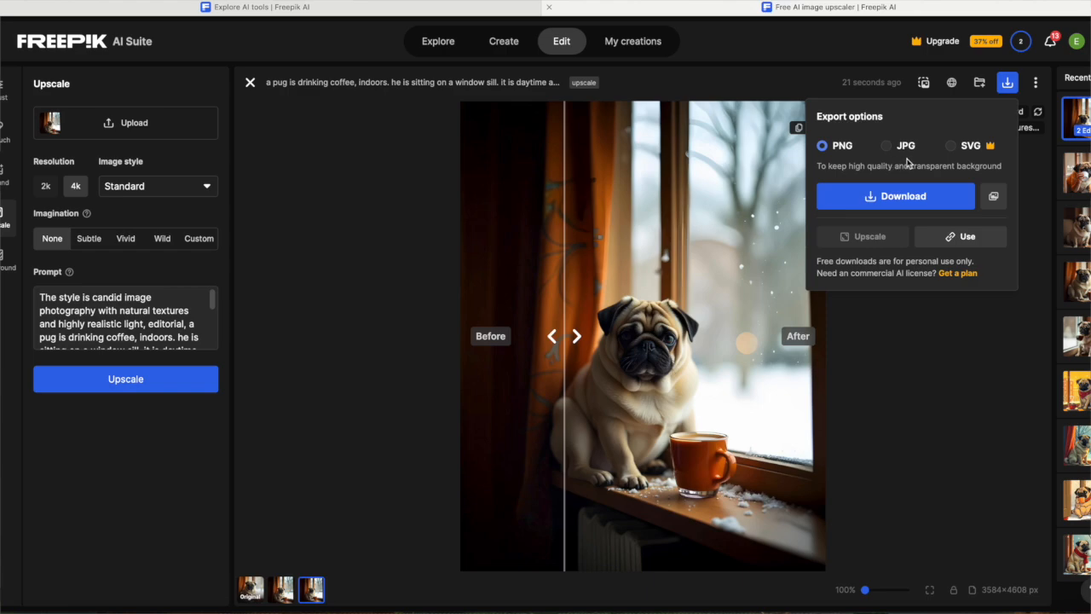
pyautogui.click(888, 201)
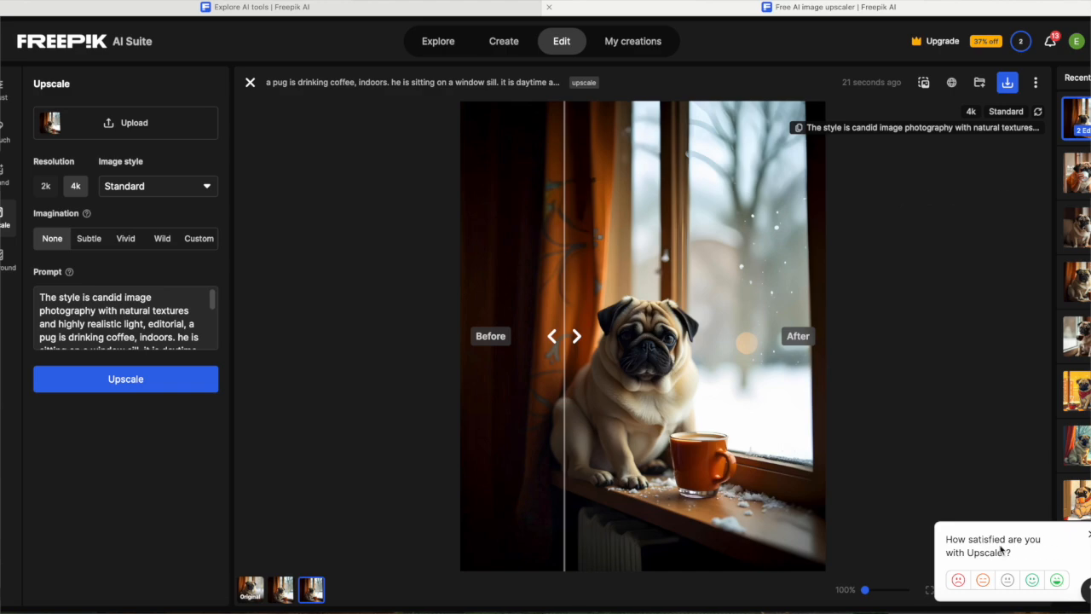
pyautogui.click(1056, 579)
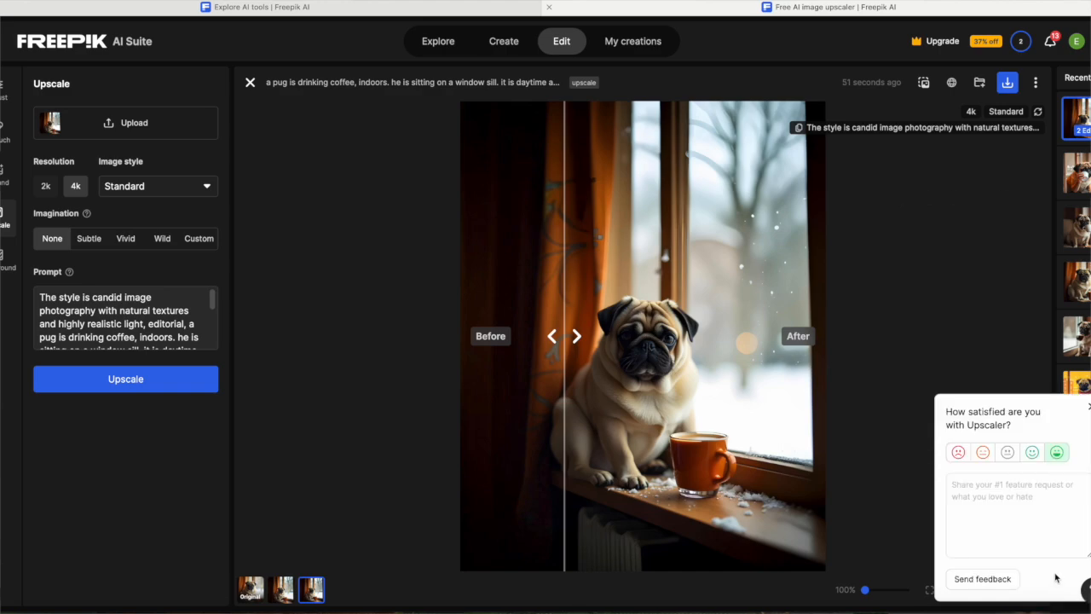
pyautogui.click(984, 579)
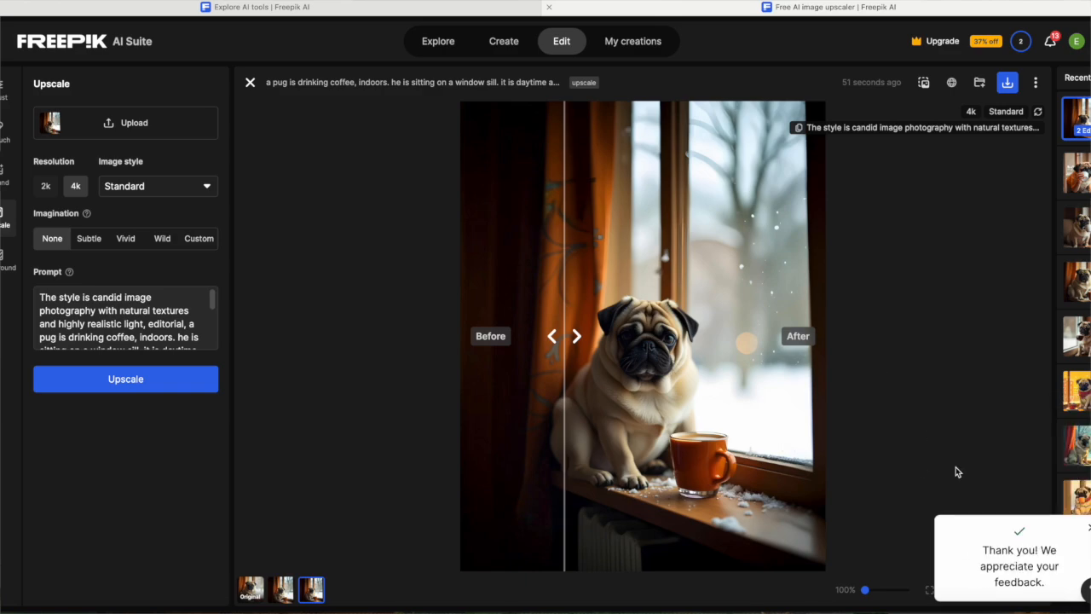
pyautogui.click(1088, 528)
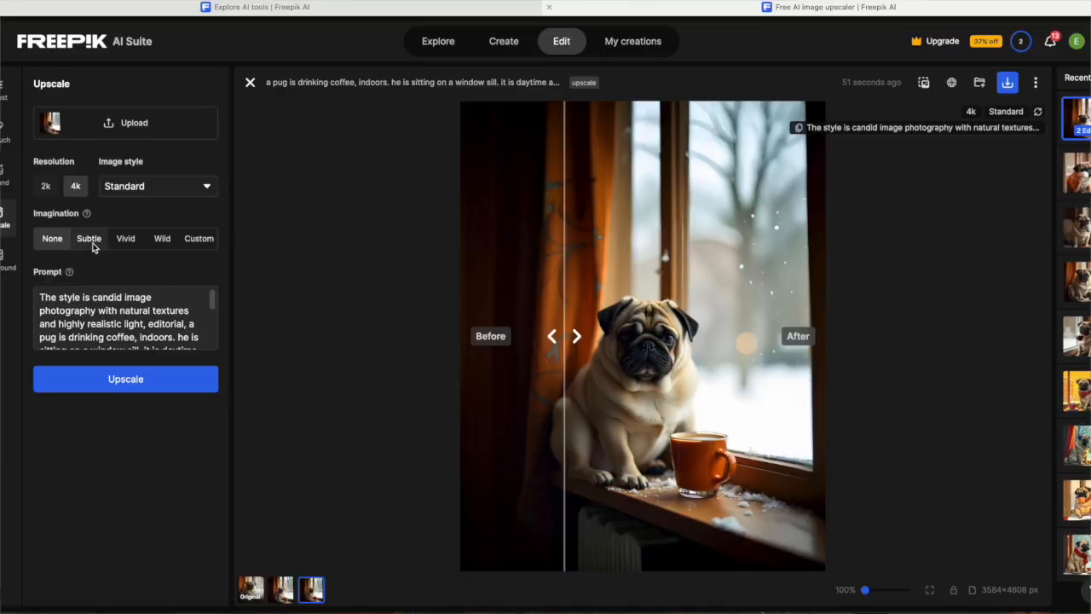
# - Try the Subtle, Vivid and Wild imagination levels for the upscale
pyautogui.click(94, 246)
pyautogui.click(122, 243)
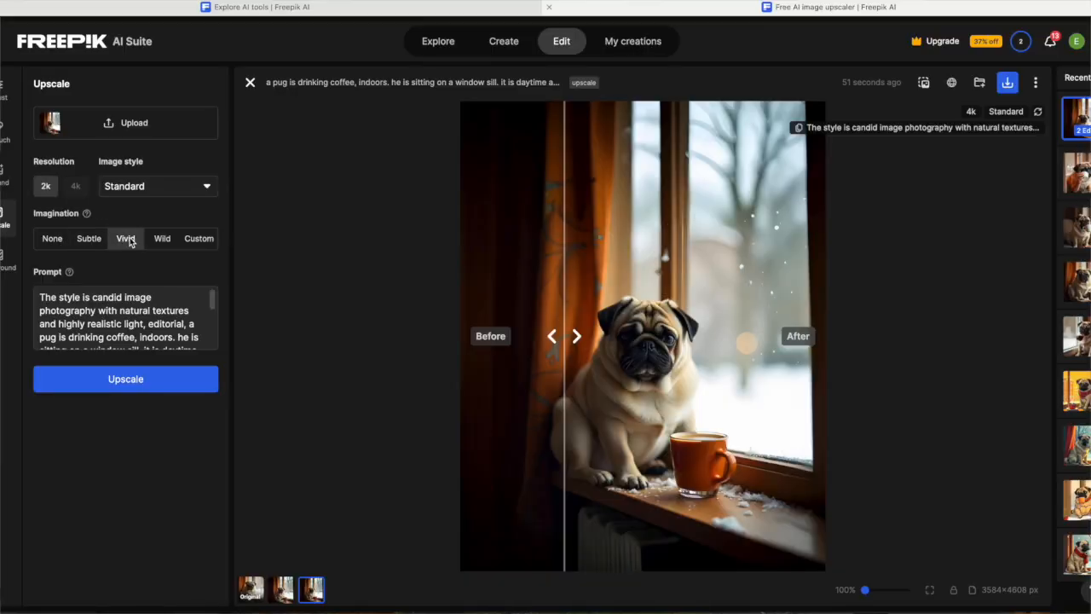
pyautogui.click(157, 244)
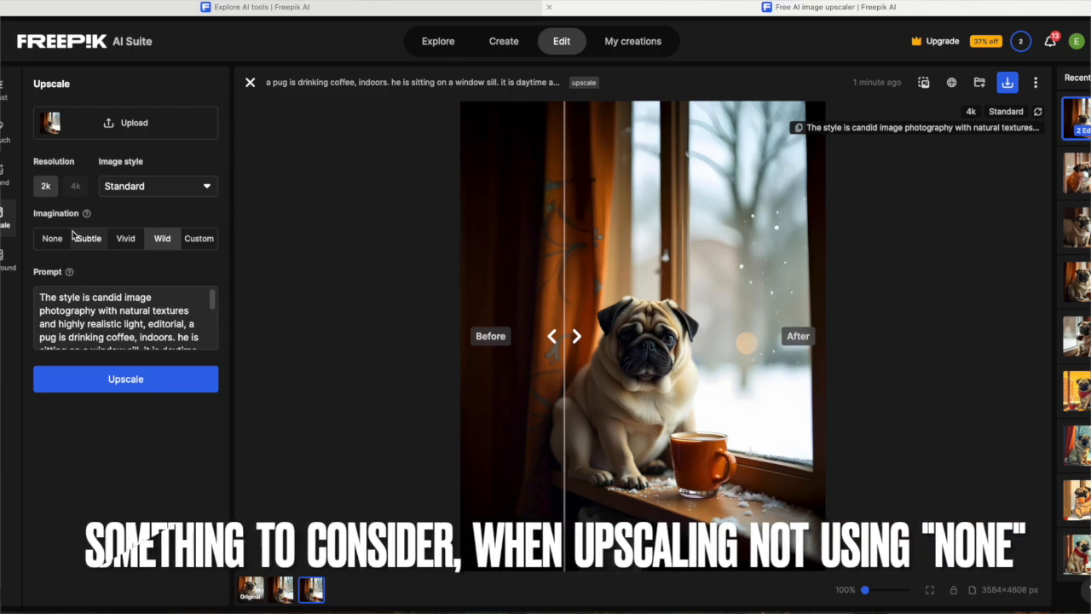
# - Upscale the image again at 4k with Imagination set to None and the Digital Art image style
pyautogui.click(50, 245)
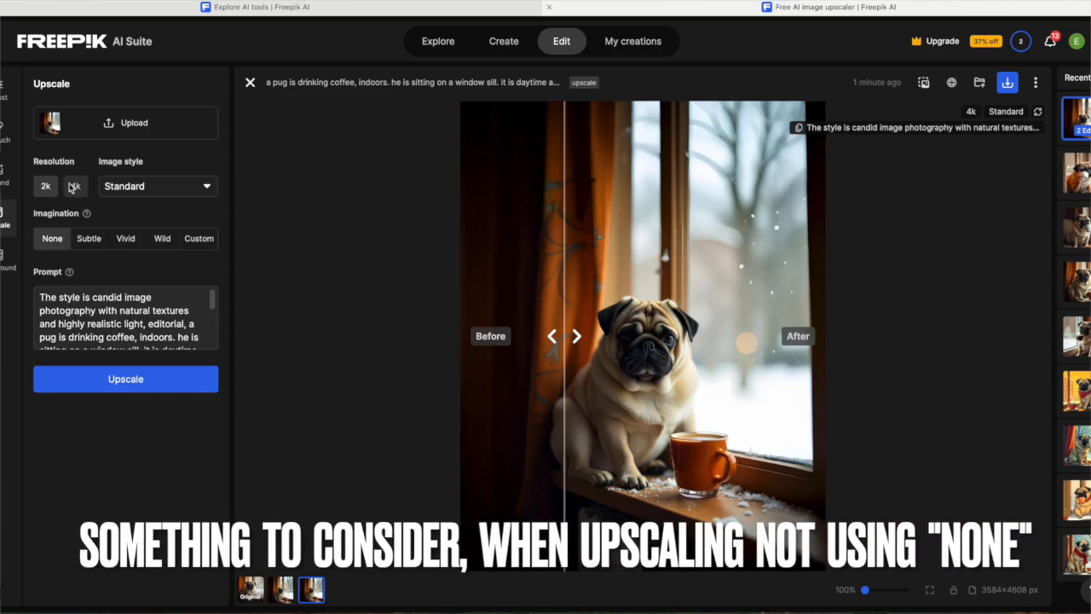
pyautogui.click(73, 185)
pyautogui.click(202, 187)
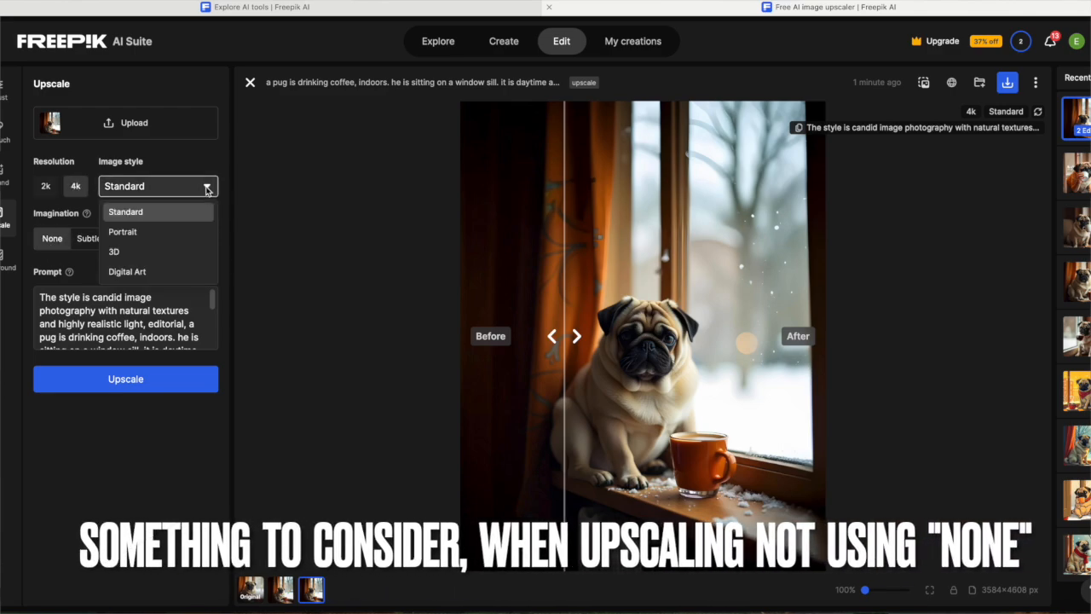
pyautogui.click(132, 275)
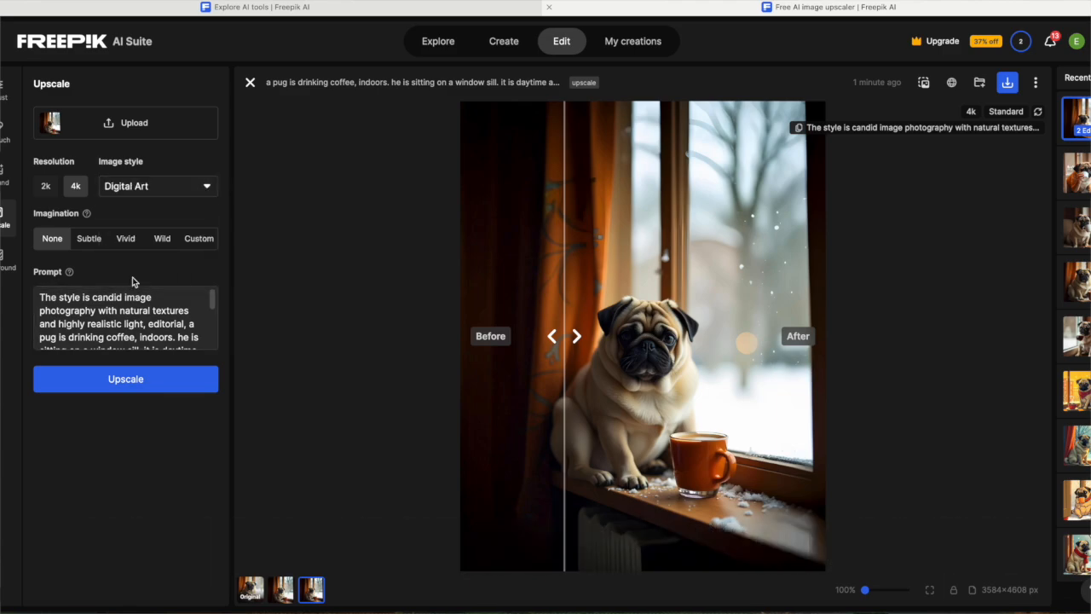
pyautogui.click(130, 386)
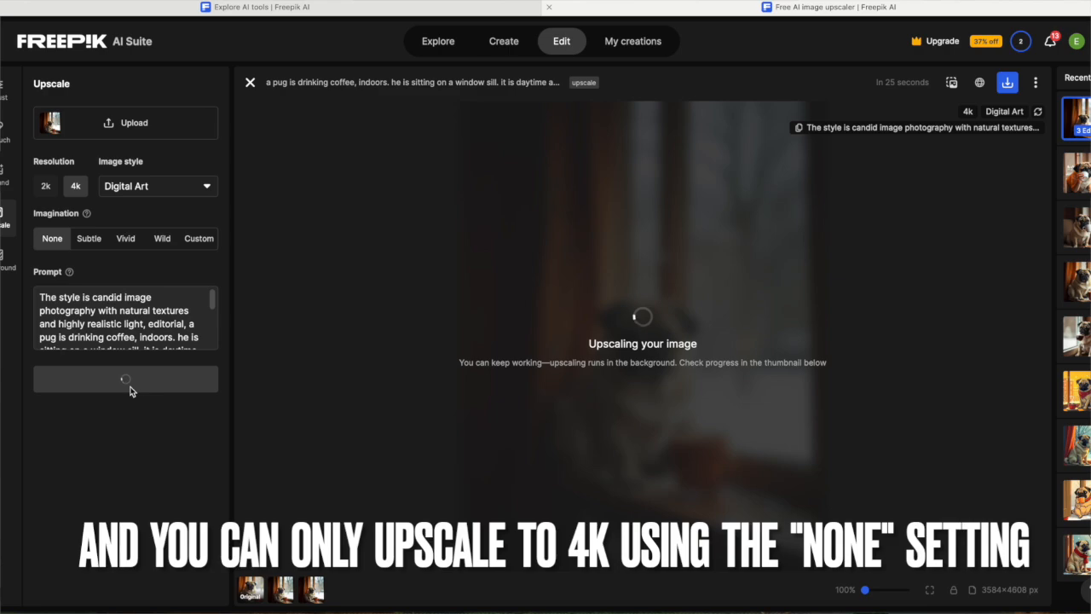